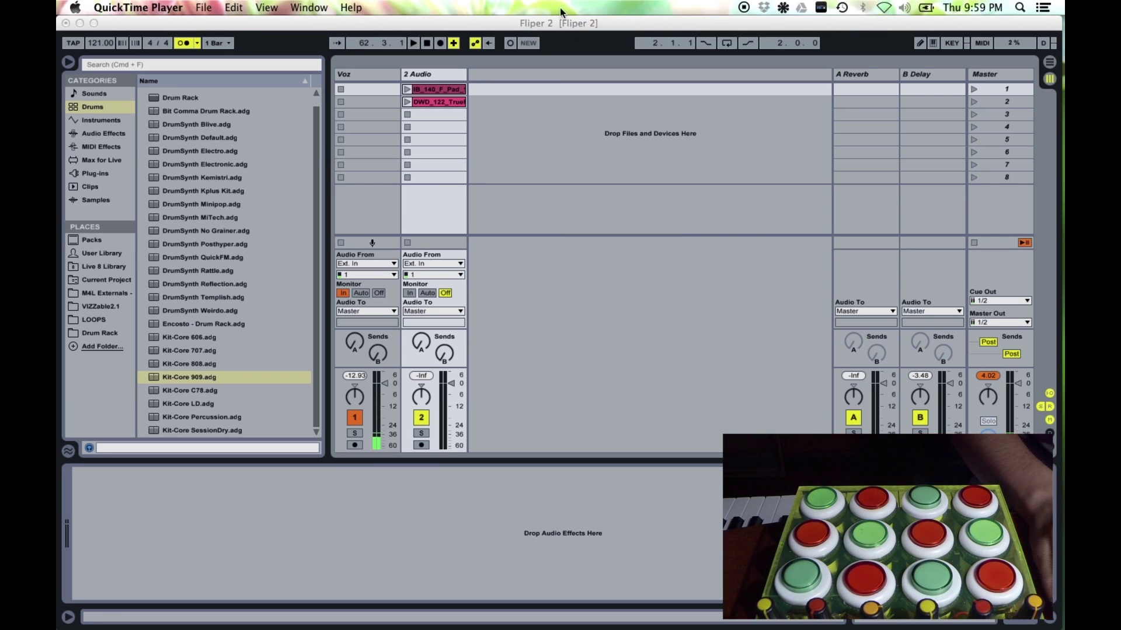
- Review the MIDI port and control surface settings in the Live preferences, including the IAC Driver (Bus 1) input
click(600, 321)
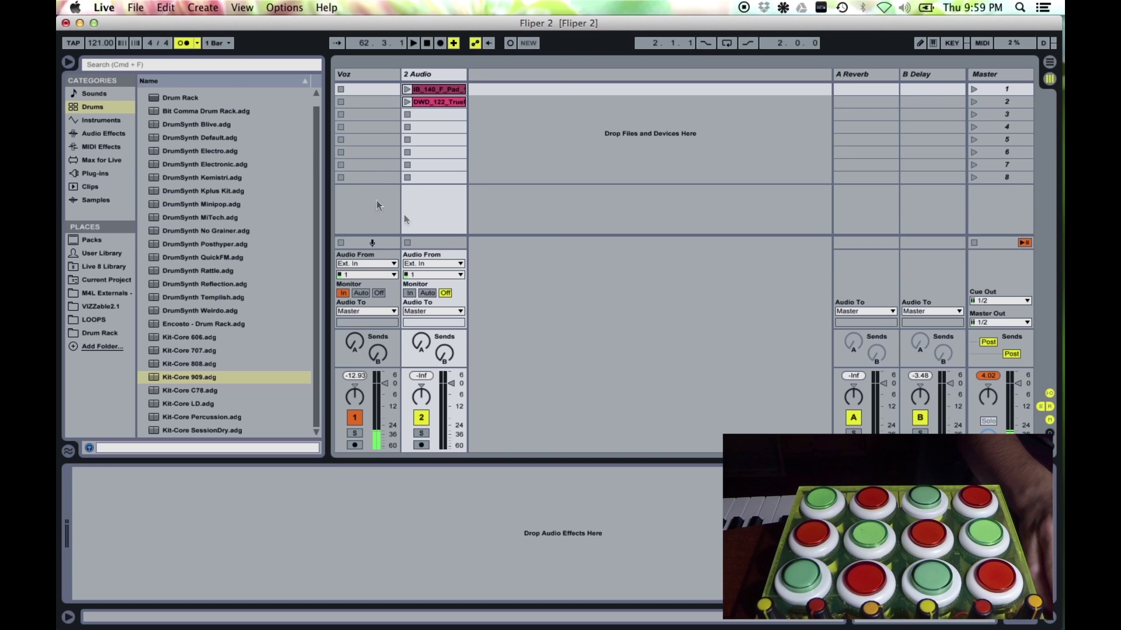
click(95, 8)
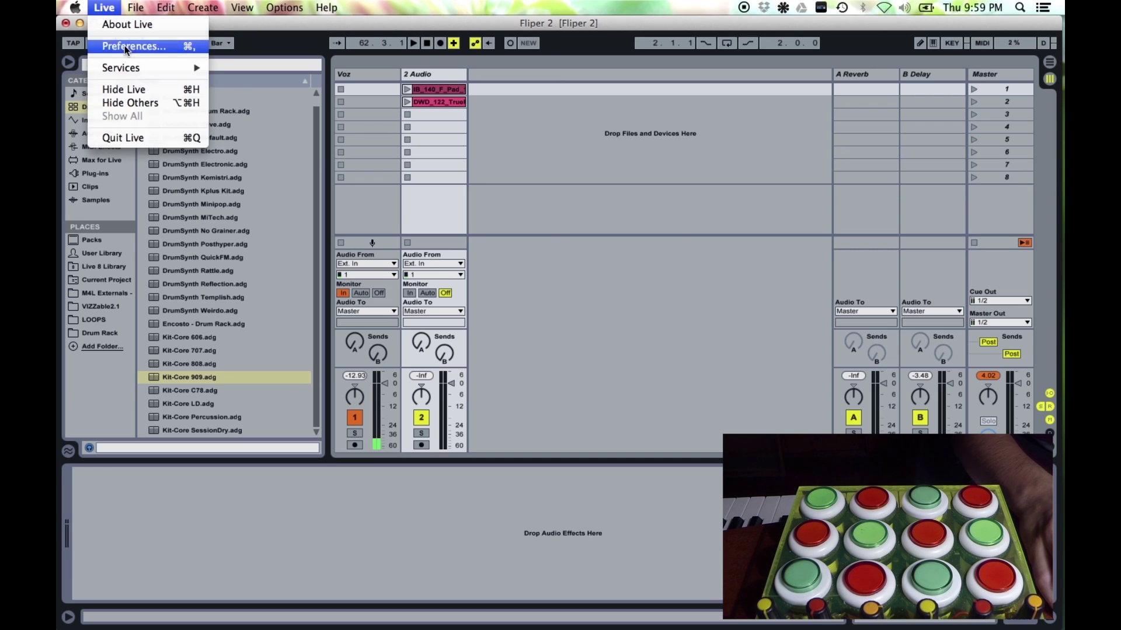
click(125, 45)
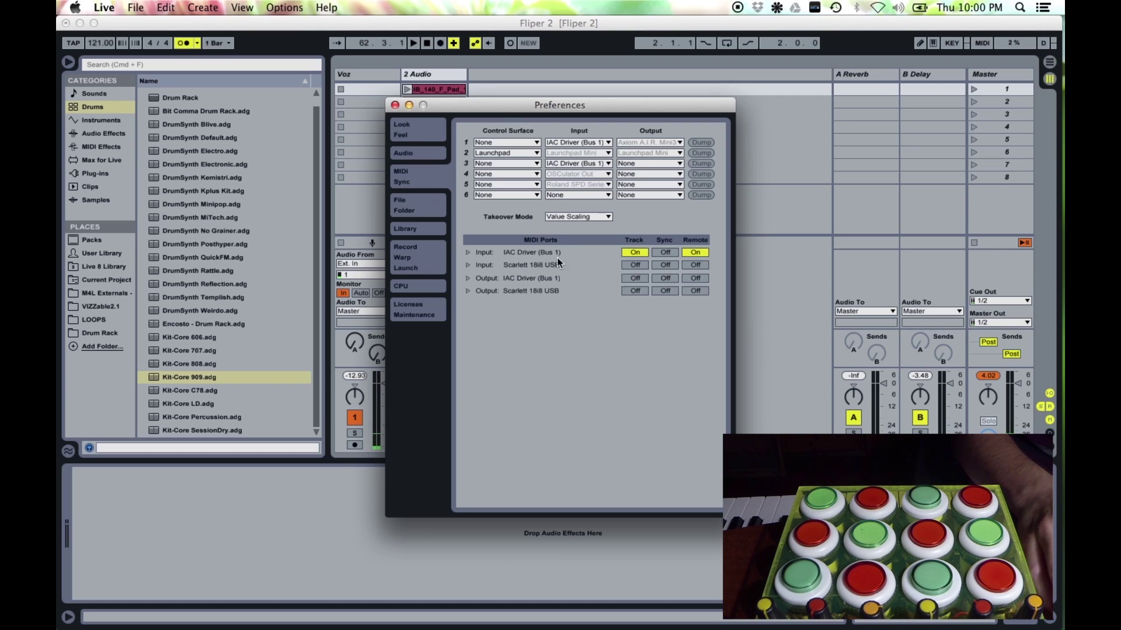
click(395, 105)
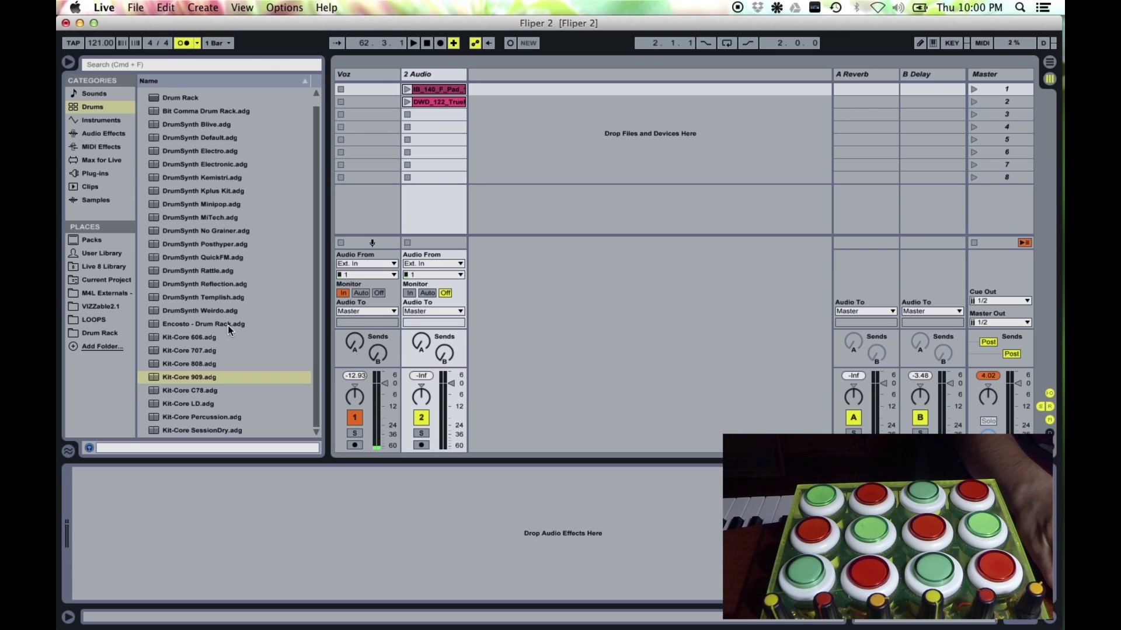
- Load the Kit-Core 808 drum rack onto a new track, set its monitoring to In, and hide the rack's nested devices
scroll(227, 330, up, 1)
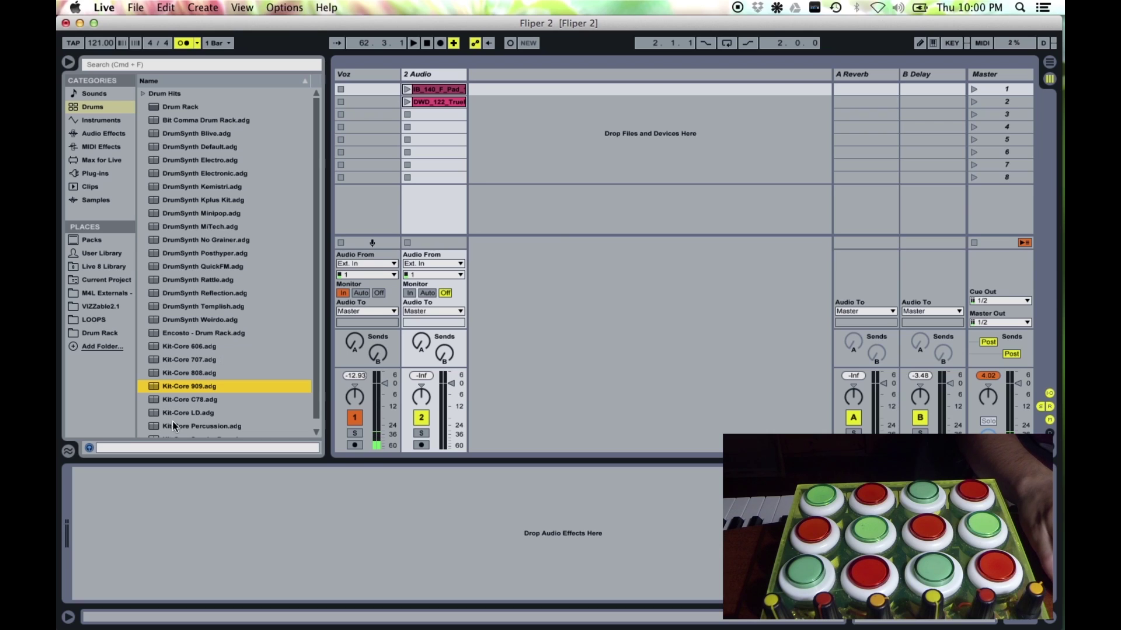
click(178, 373)
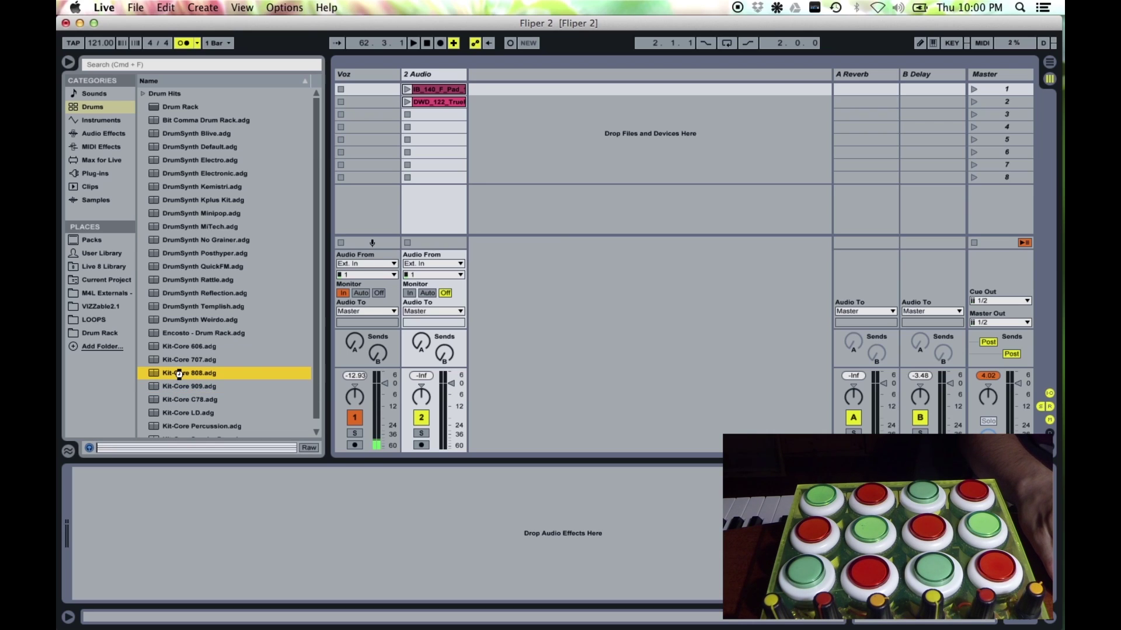
drag(178, 373, 521, 247)
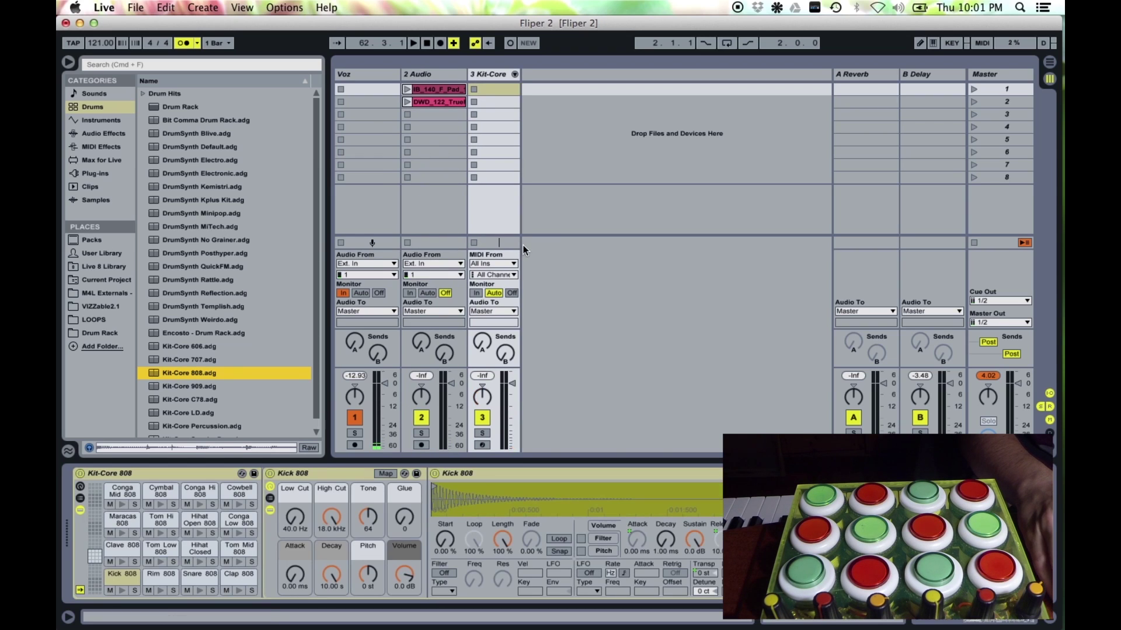
click(476, 294)
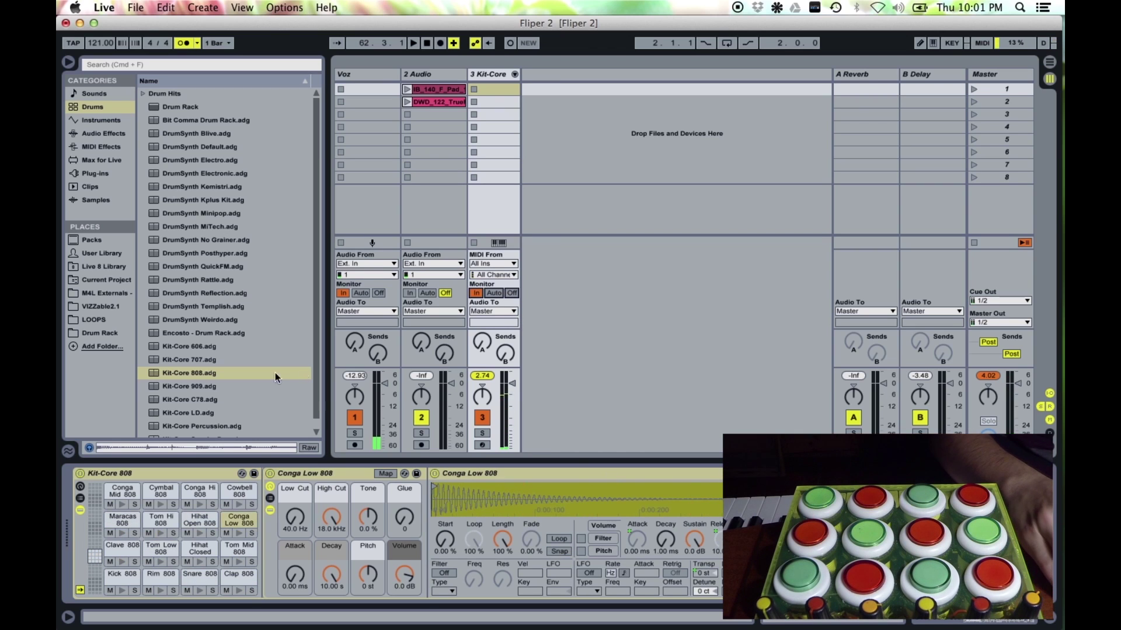
click(80, 510)
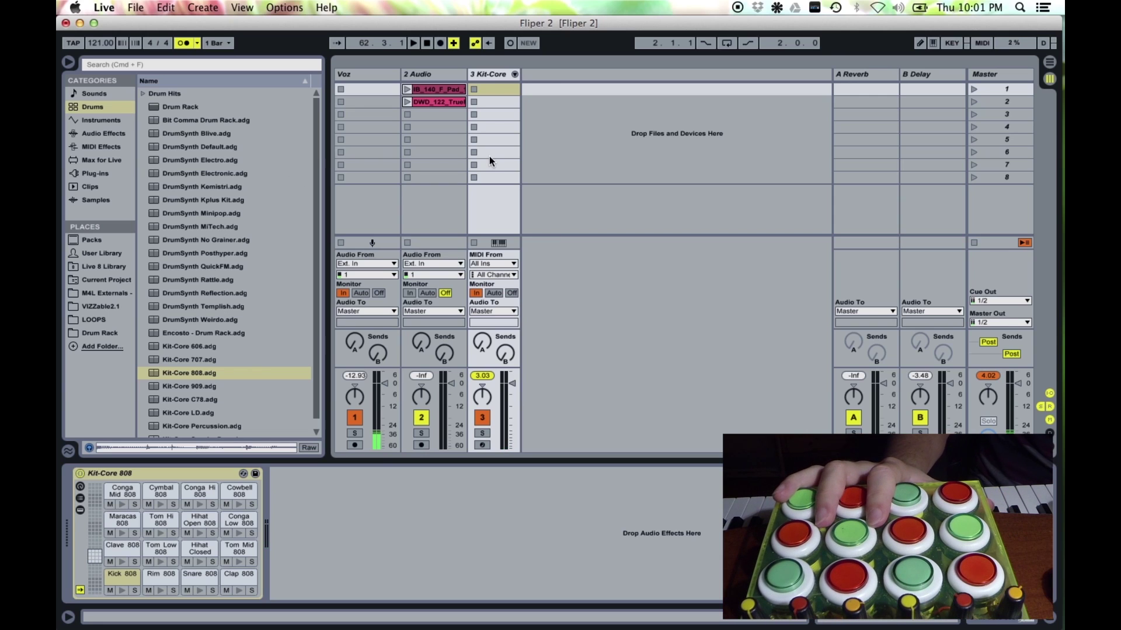
- Delete the Kit-Core drum track
click(492, 76)
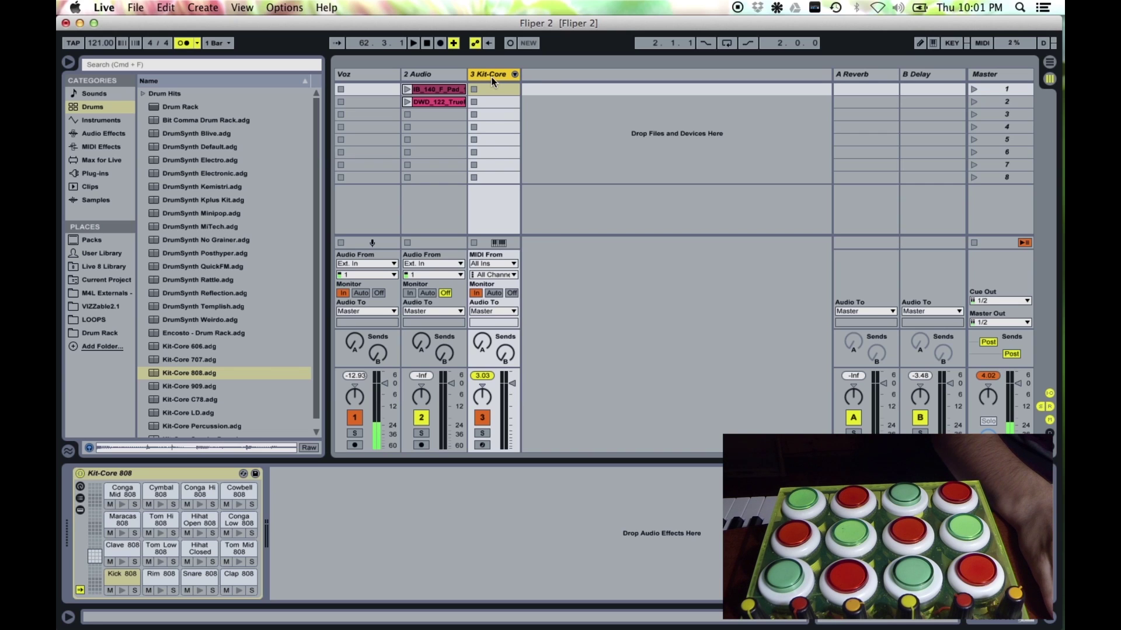
key(BackSpace)
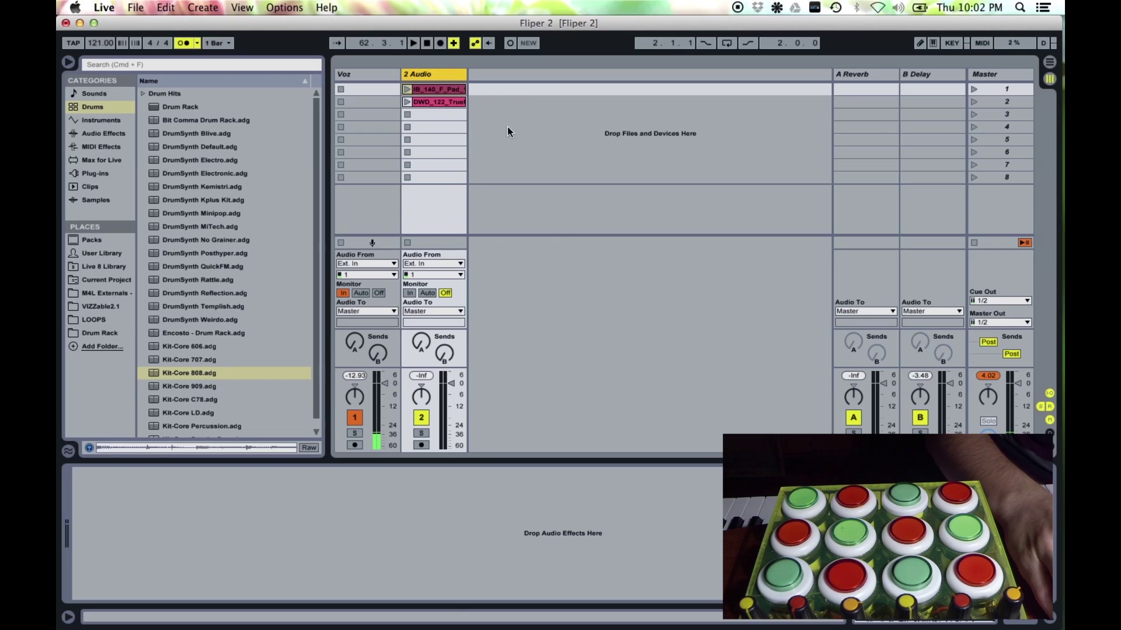
- Play the IB_140_F_Pad clip on the 2 Audio track and lower that track's volume to -3.7 dB
click(407, 91)
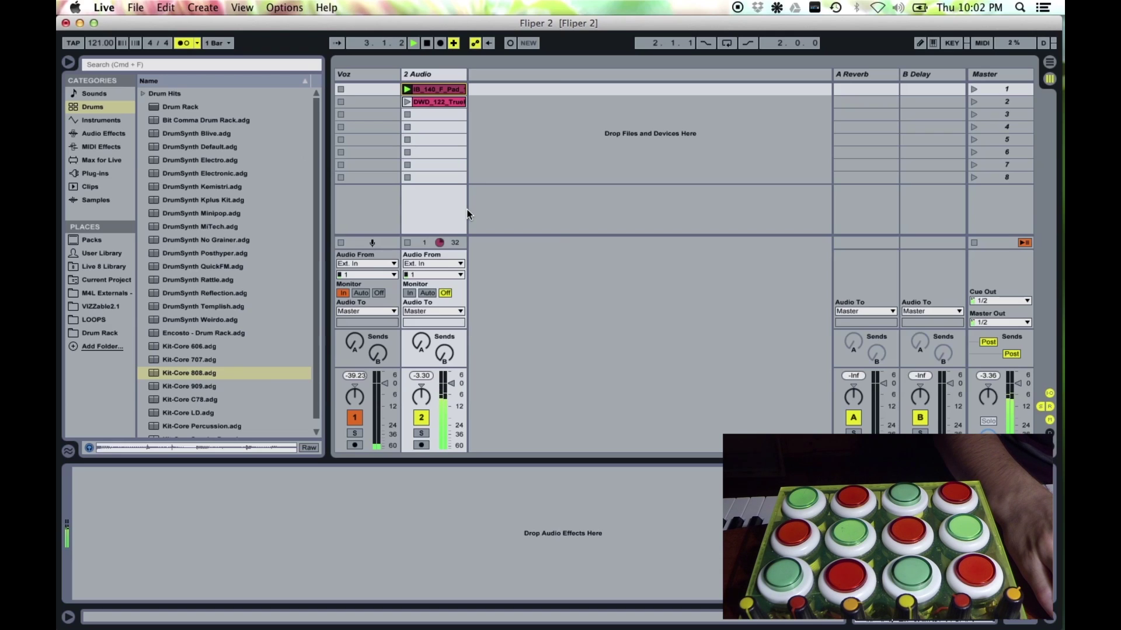
click(442, 90)
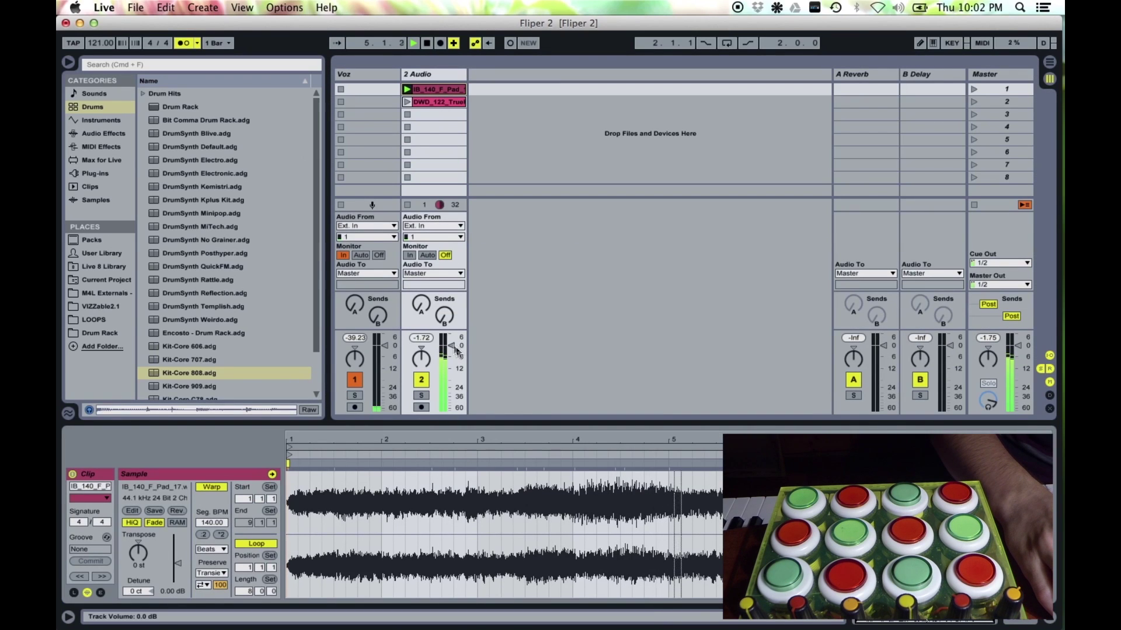
drag(451, 351, 451, 353)
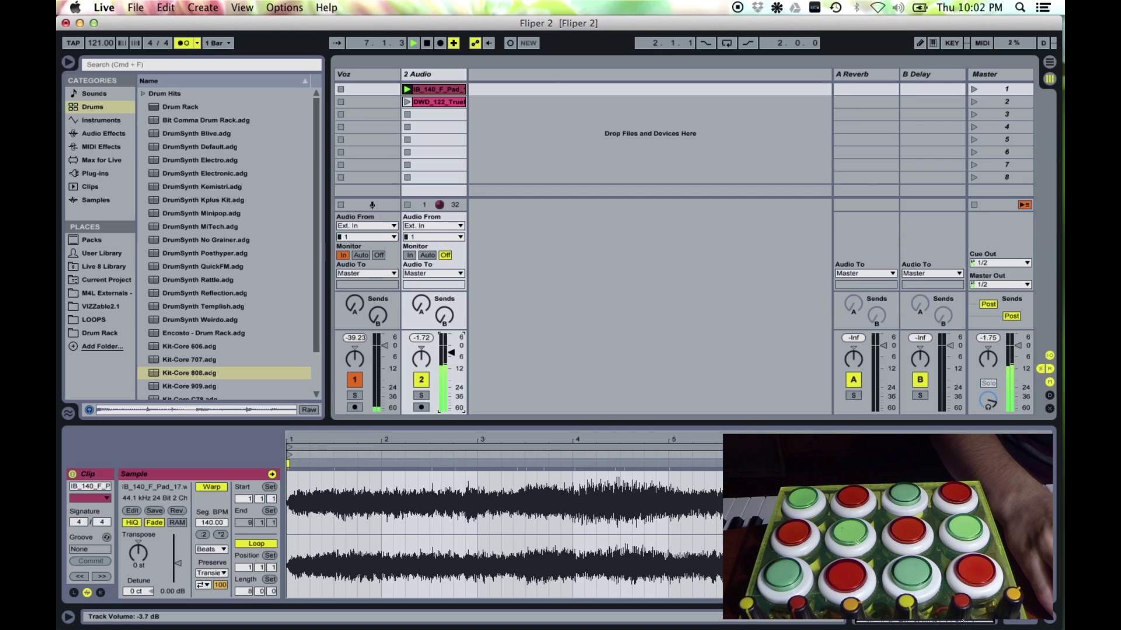
- Audition the DWD_122_TrueFull drum loop on the 2 Audio track and stop playback
click(407, 102)
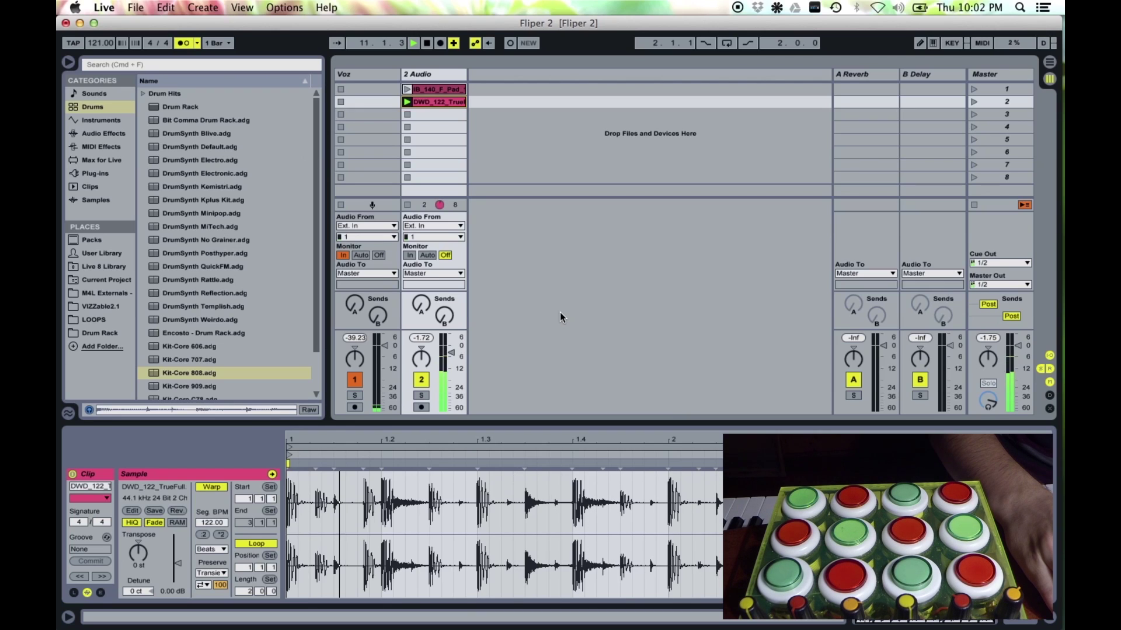
click(407, 115)
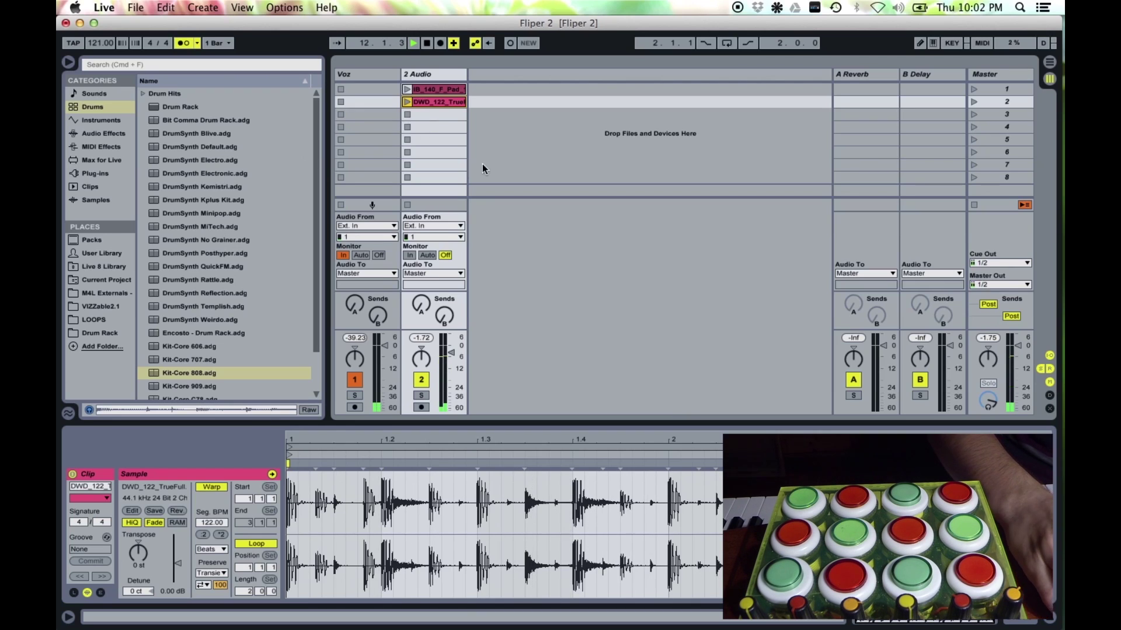
click(427, 43)
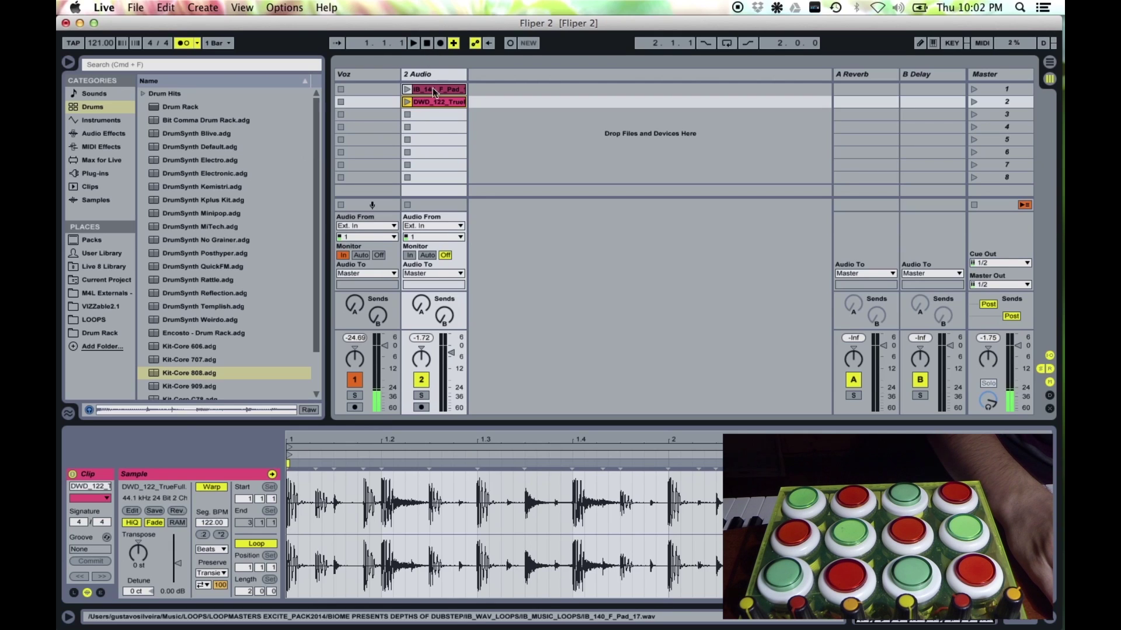
- Slice the IB_140_F_Pad clip to a new MIDI track at one slice per 1/4 note, and set the new track's monitoring to In
click(438, 90)
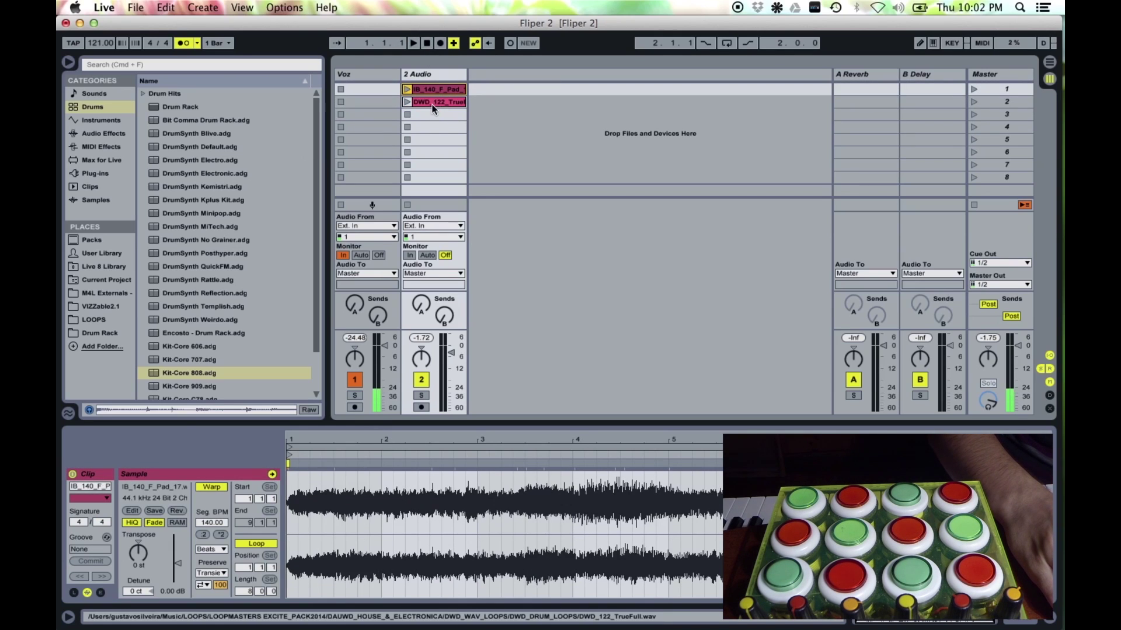
click(429, 103)
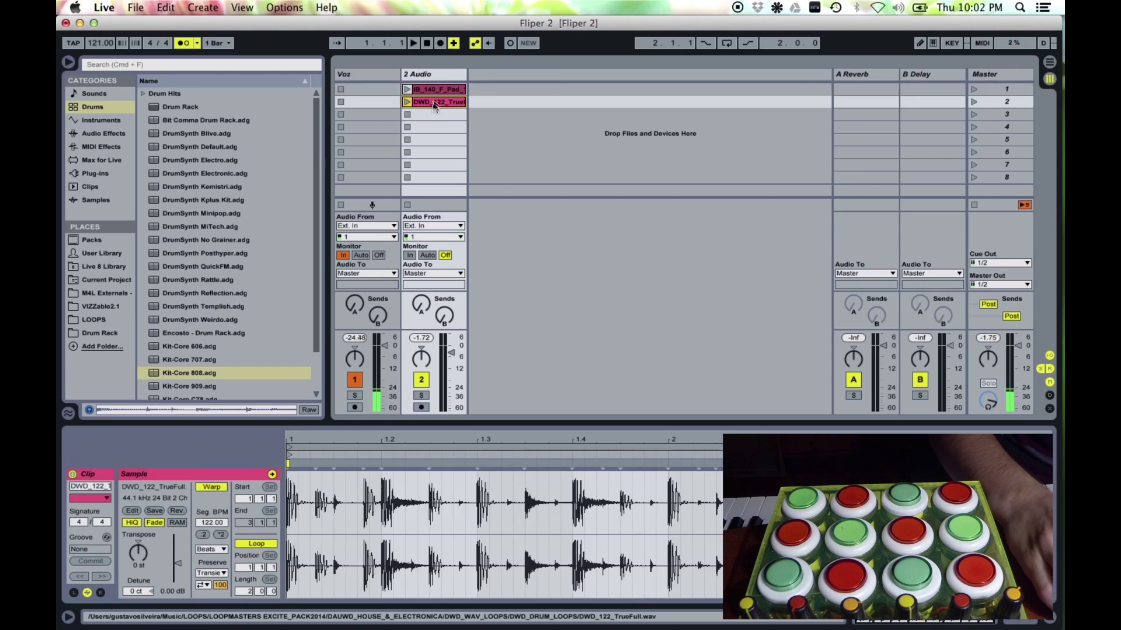
click(430, 92)
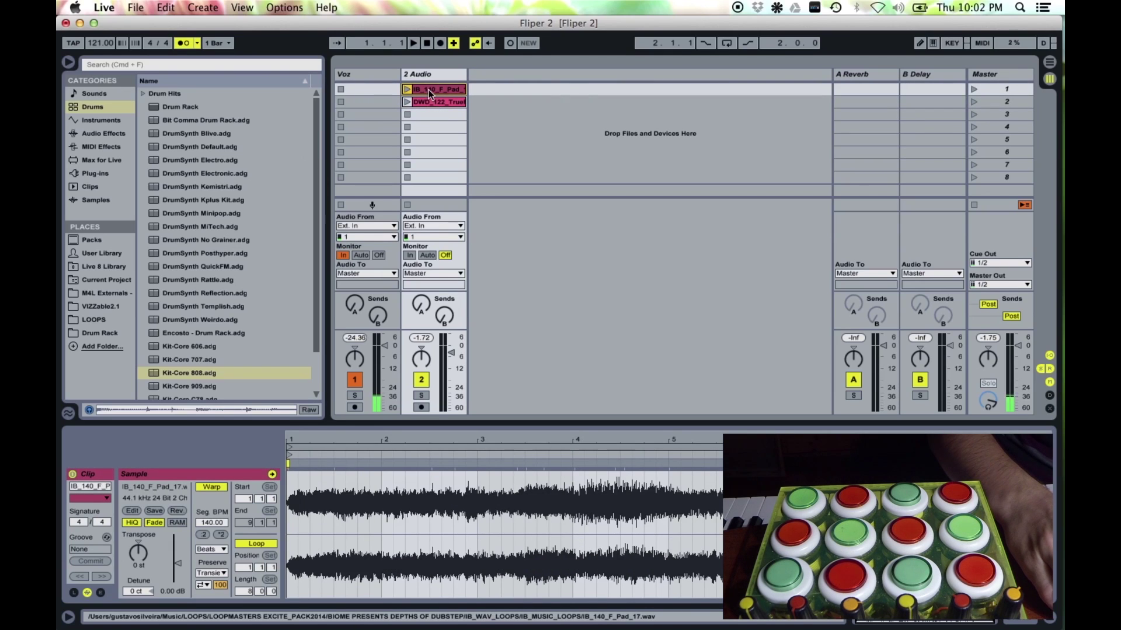
right_click(429, 92)
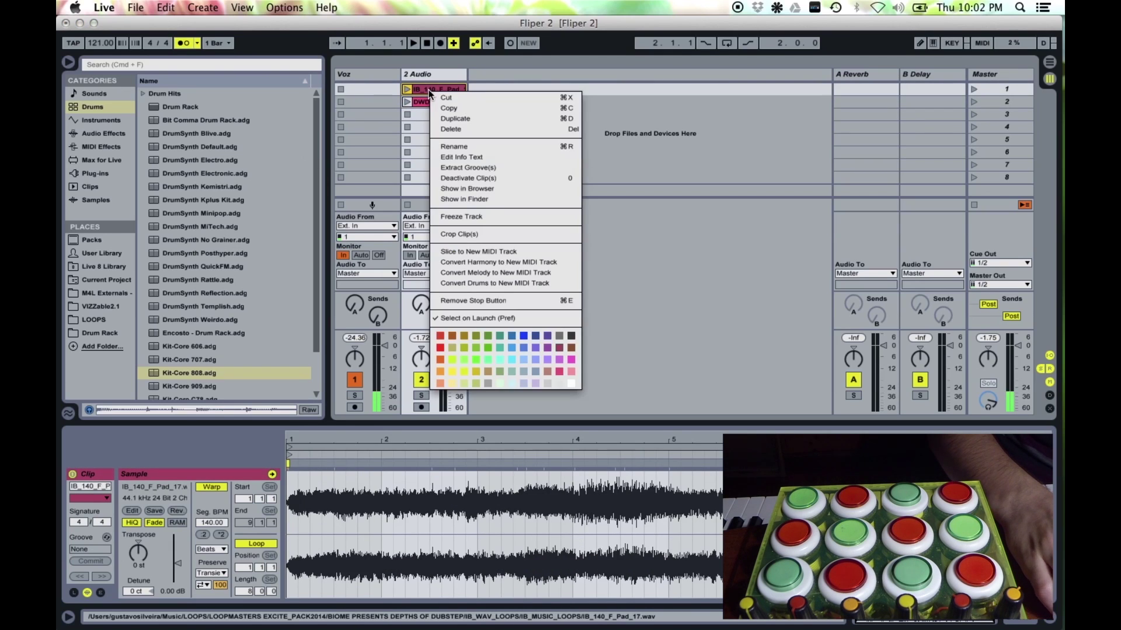
click(486, 251)
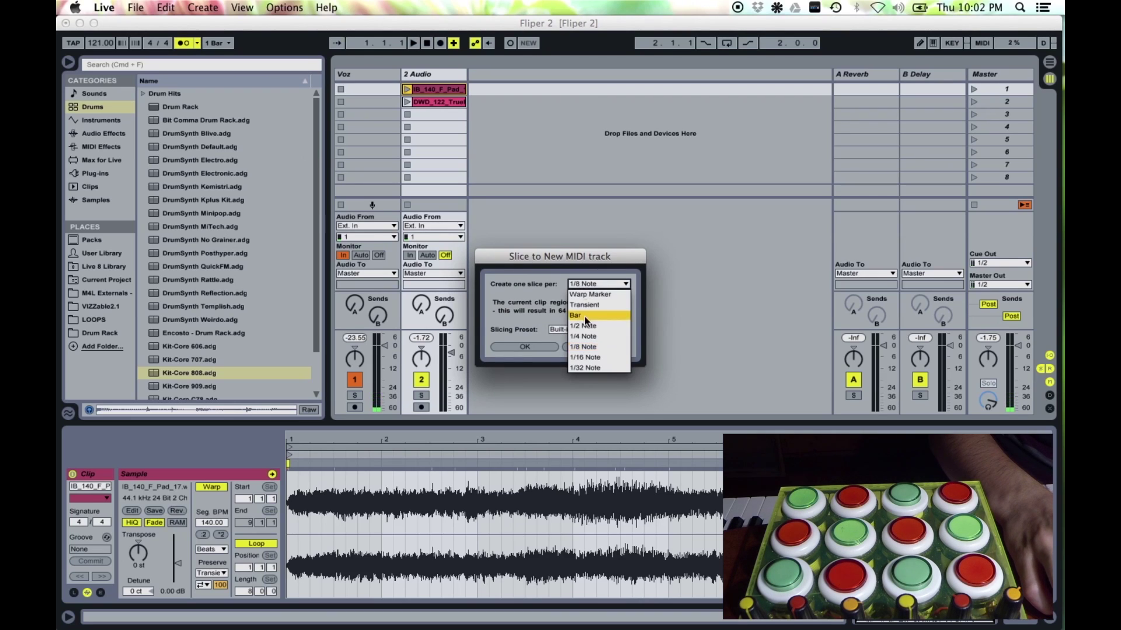
click(584, 336)
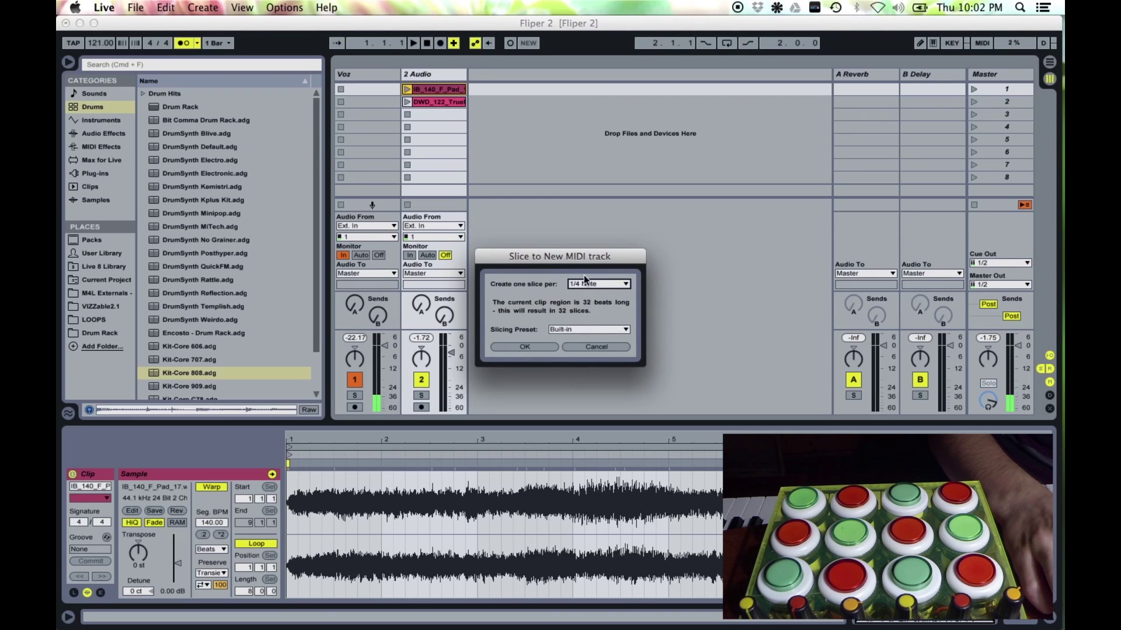
click(531, 345)
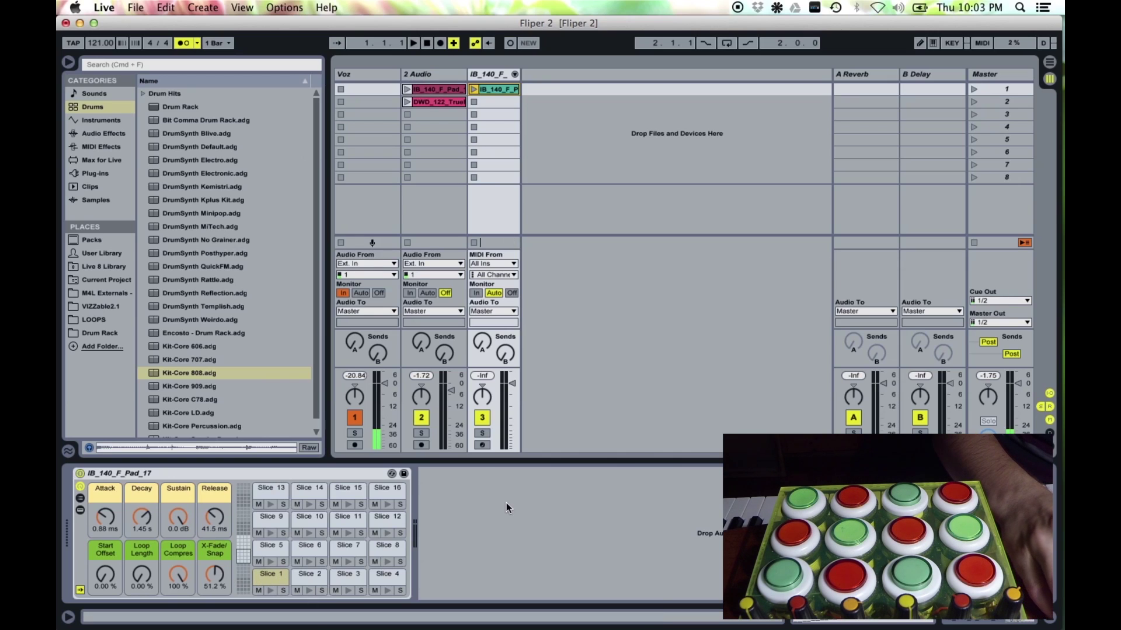
click(474, 293)
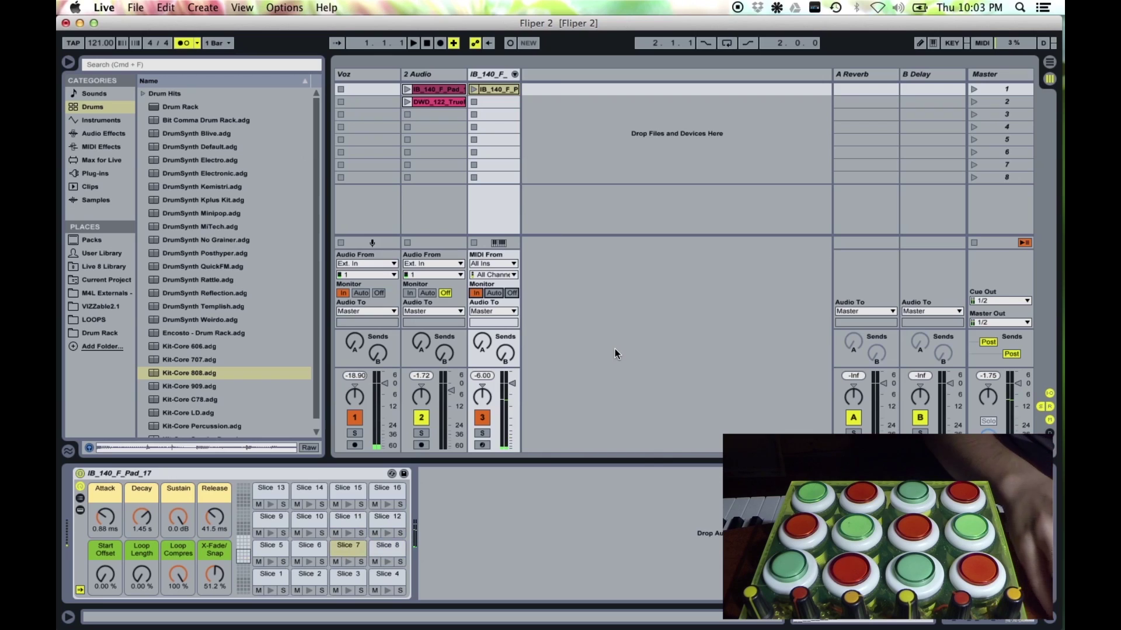
- Slice the DWD_122_TrueFull clip to a new MIDI track at one slice per 1/8 note, and set the new track's monitoring to In
right_click(448, 101)
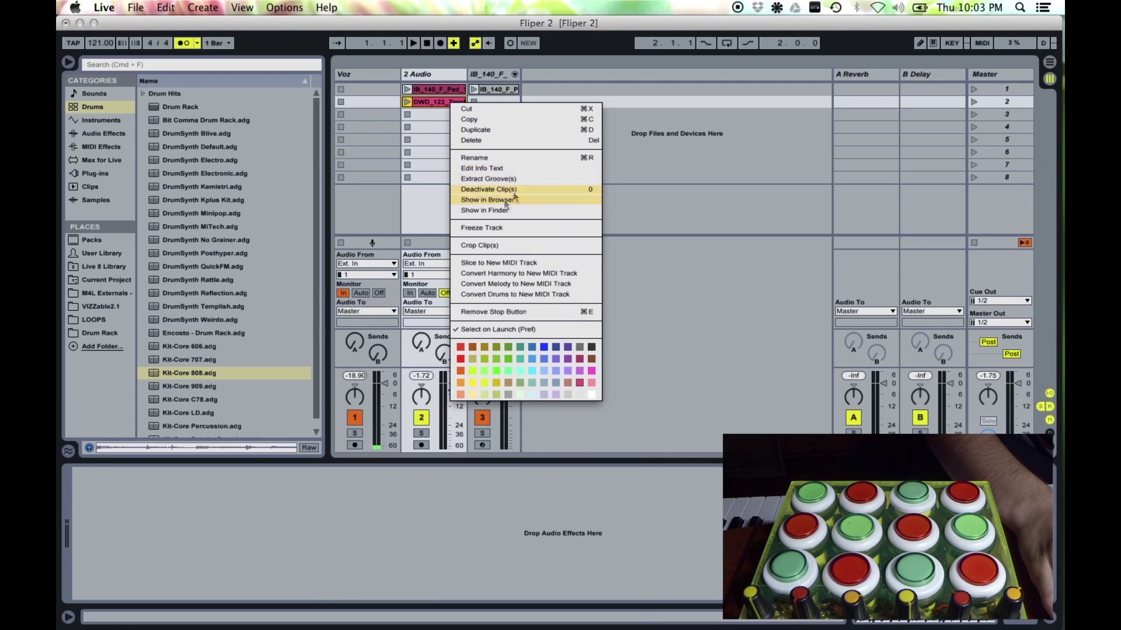
click(502, 263)
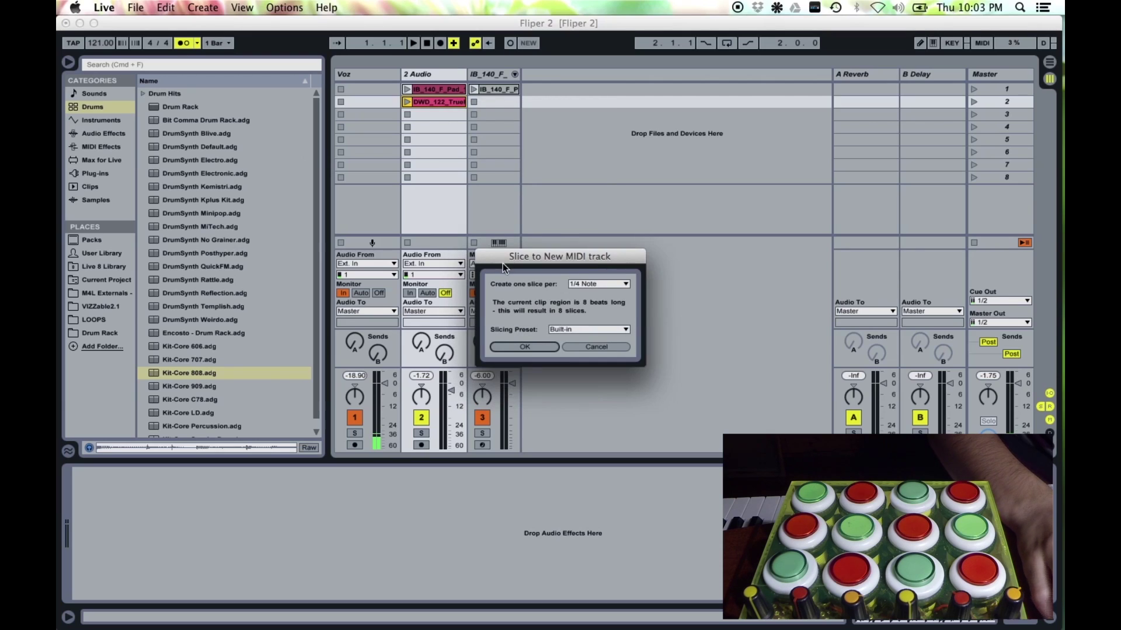
click(592, 284)
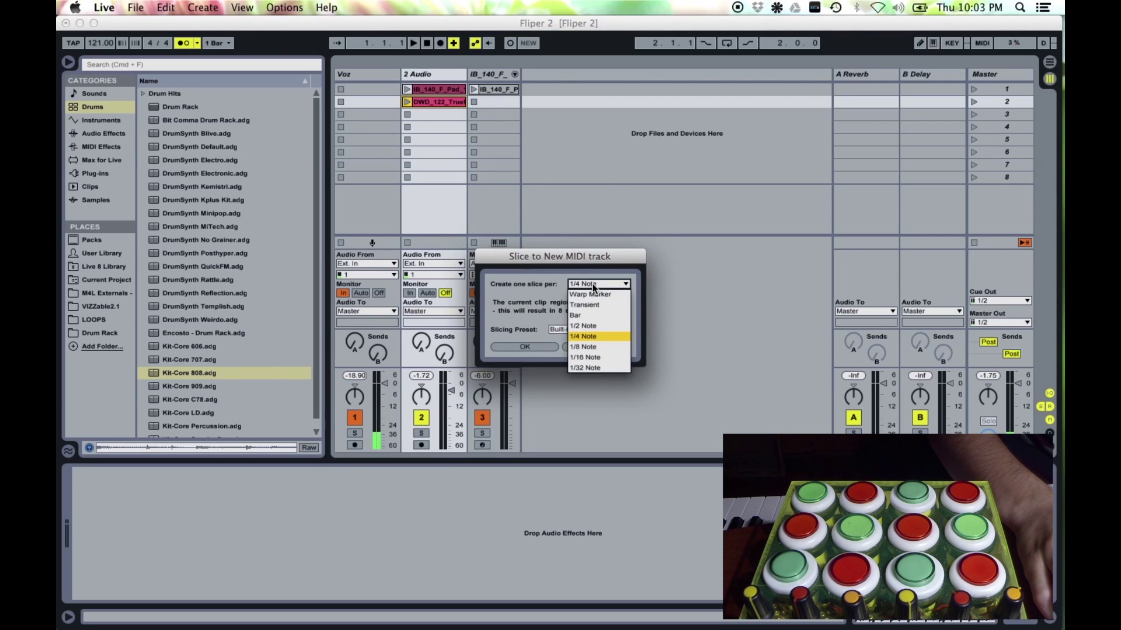
click(588, 345)
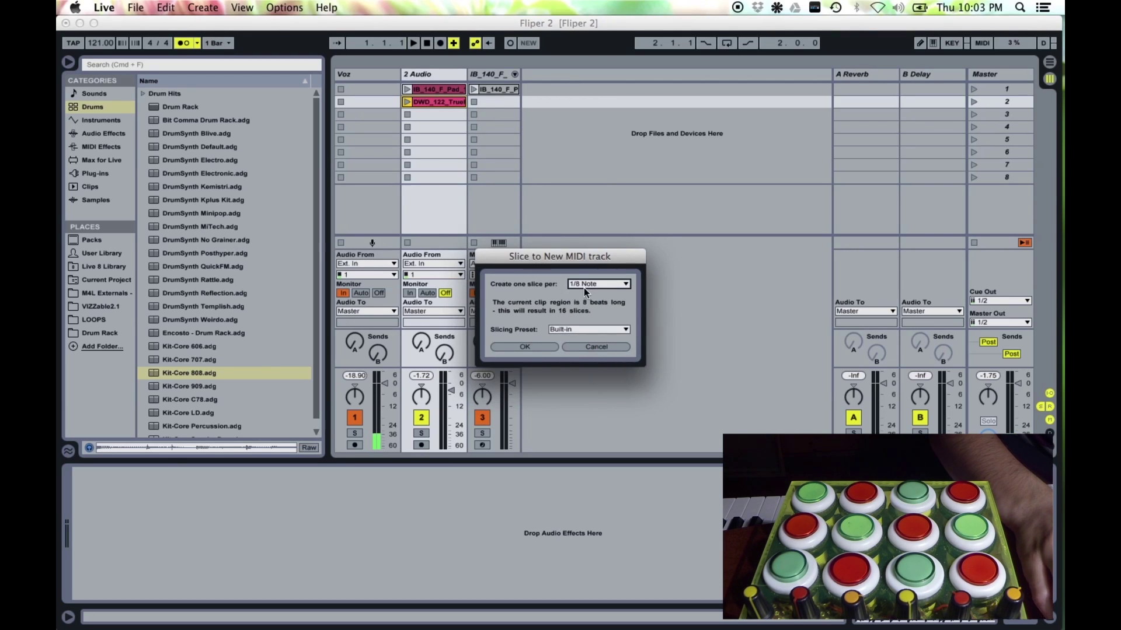
click(540, 347)
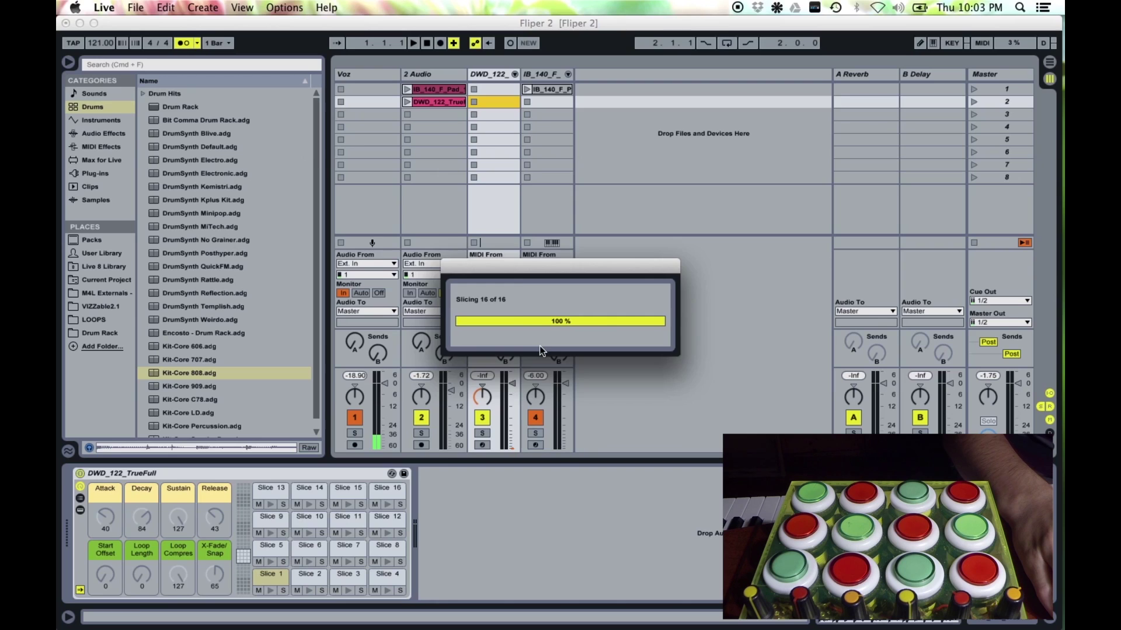
click(475, 293)
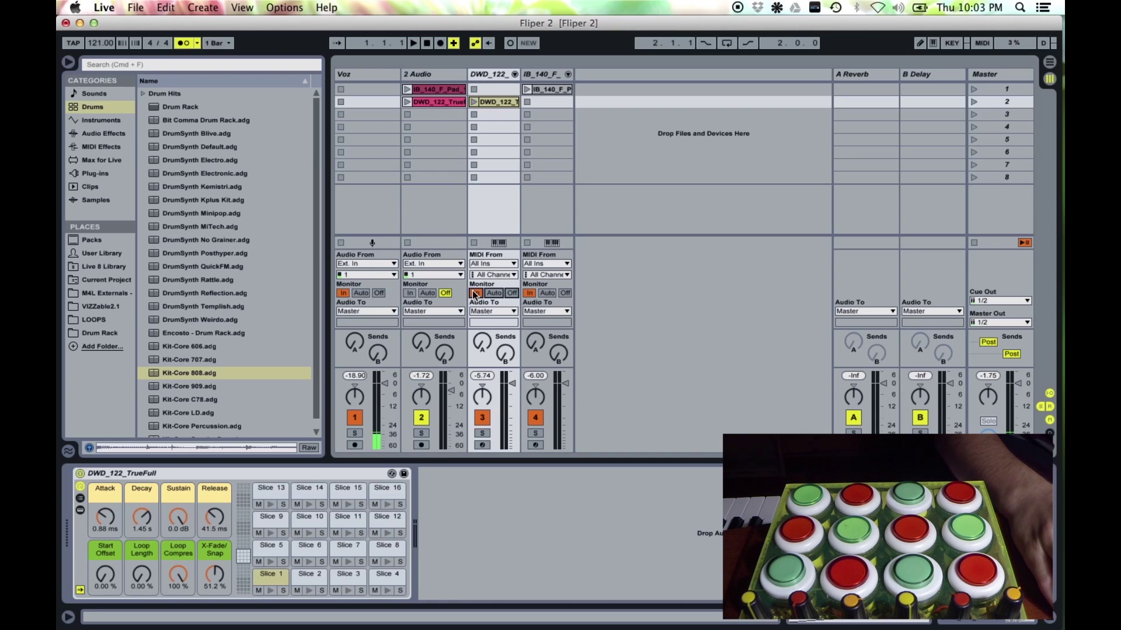
- Set the MIDI input channel to Ch. 11 on the sliced DWD_122 track and Ch. 12 on the sliced IB_140 track
click(507, 277)
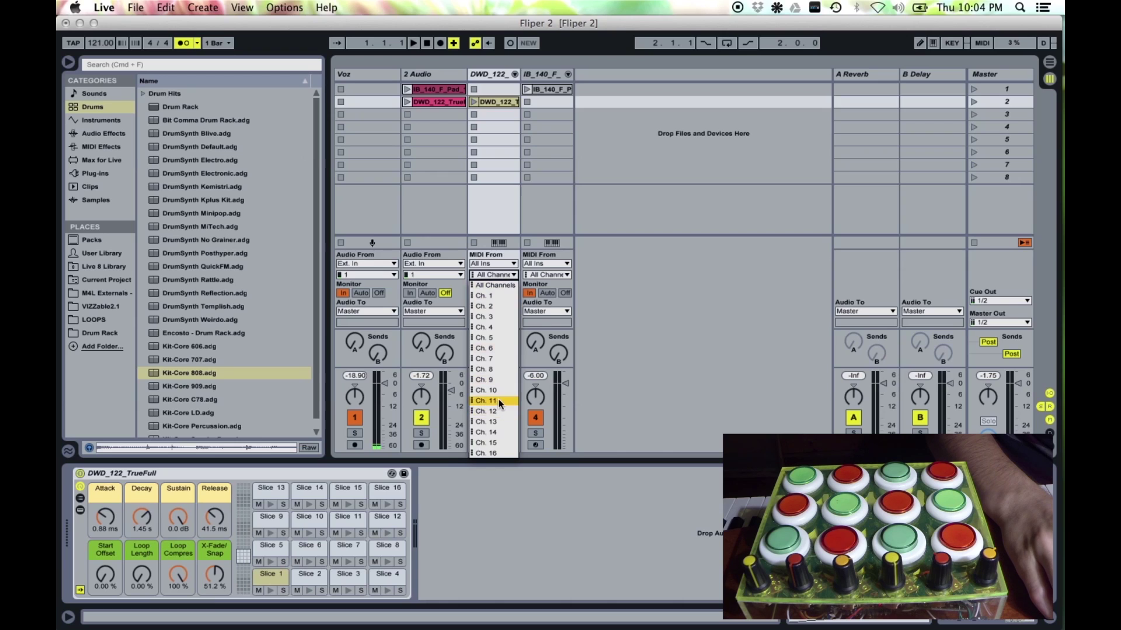
click(570, 265)
click(555, 275)
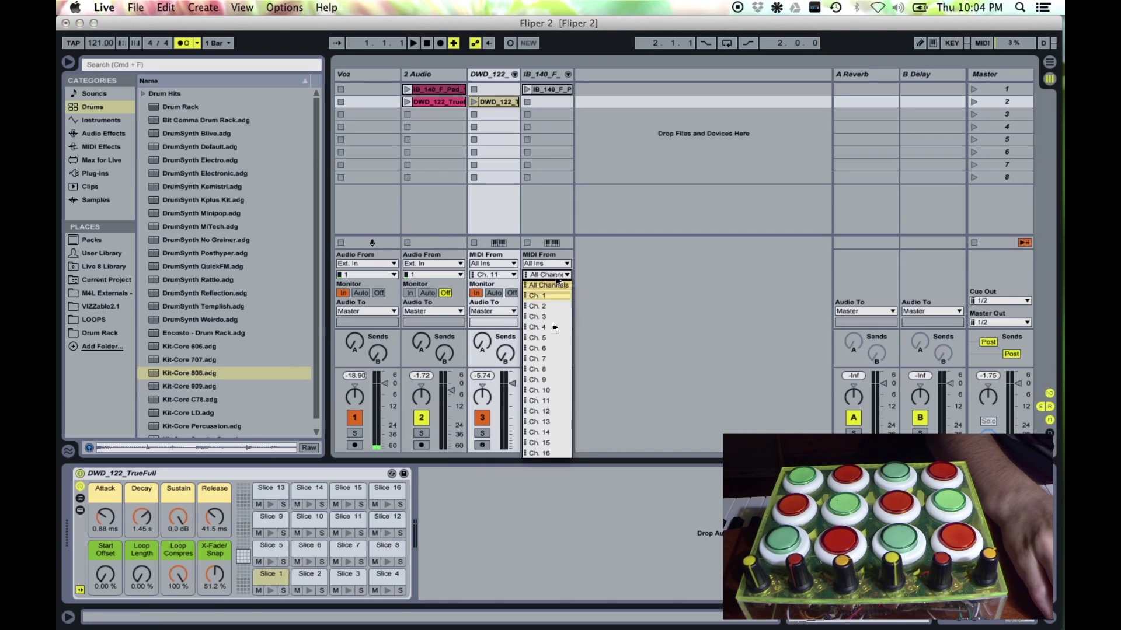
click(541, 408)
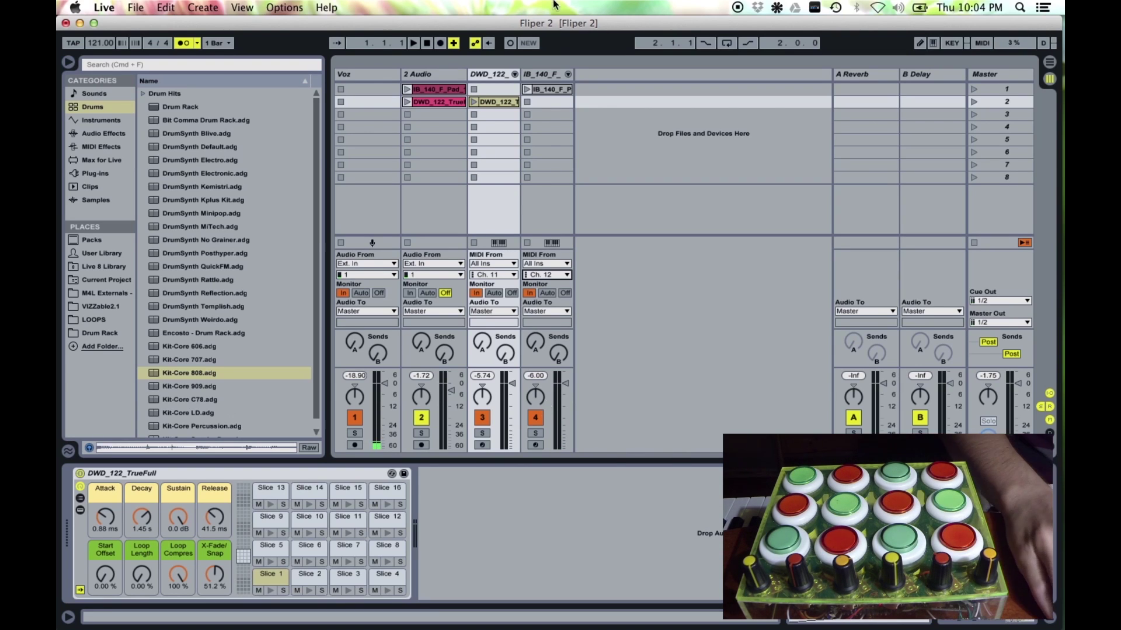
- Open the sliced DWD_122 MIDI clip to examine its slice notes
click(479, 100)
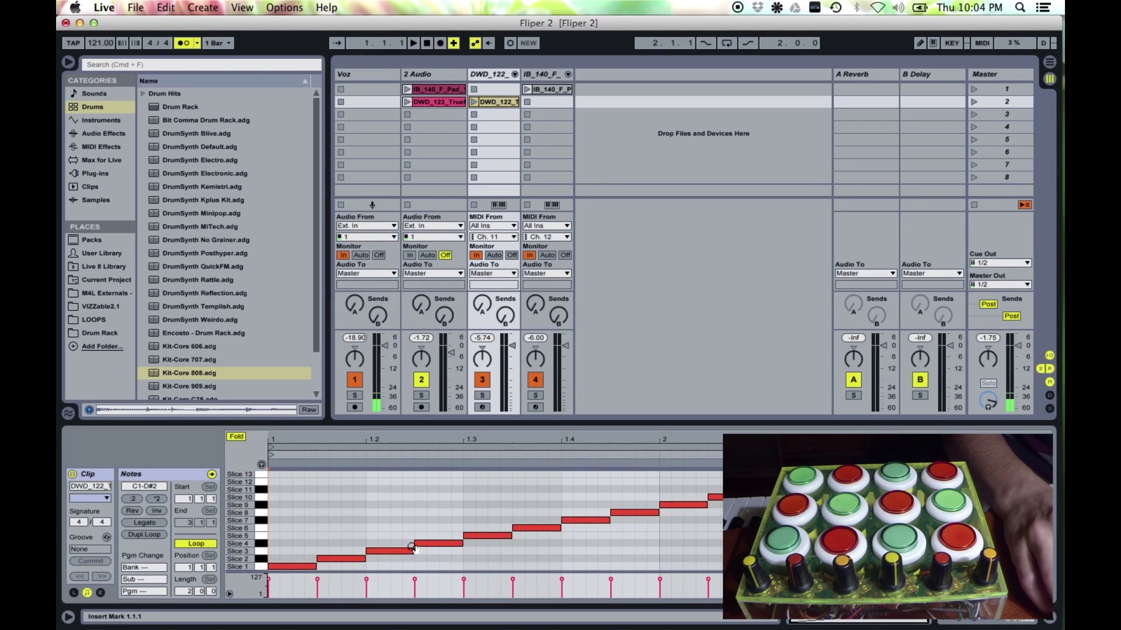
- Try to play the sliced DWD_122 and IB_140 MIDI clips, arming and disarming both tracks between the attempts
click(474, 102)
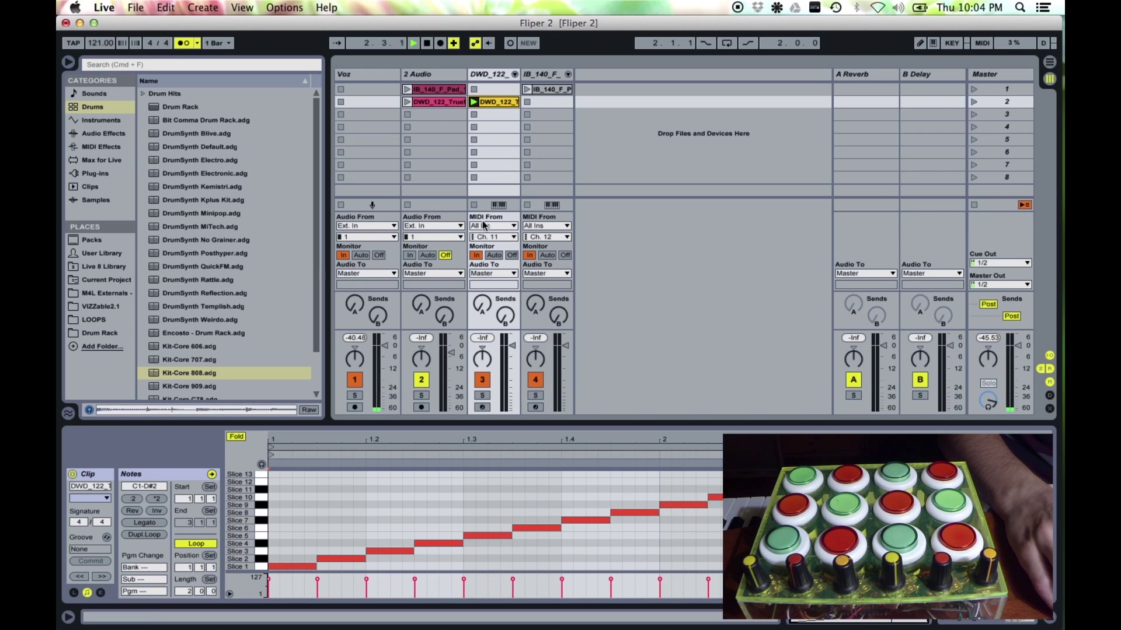
click(426, 44)
click(534, 407)
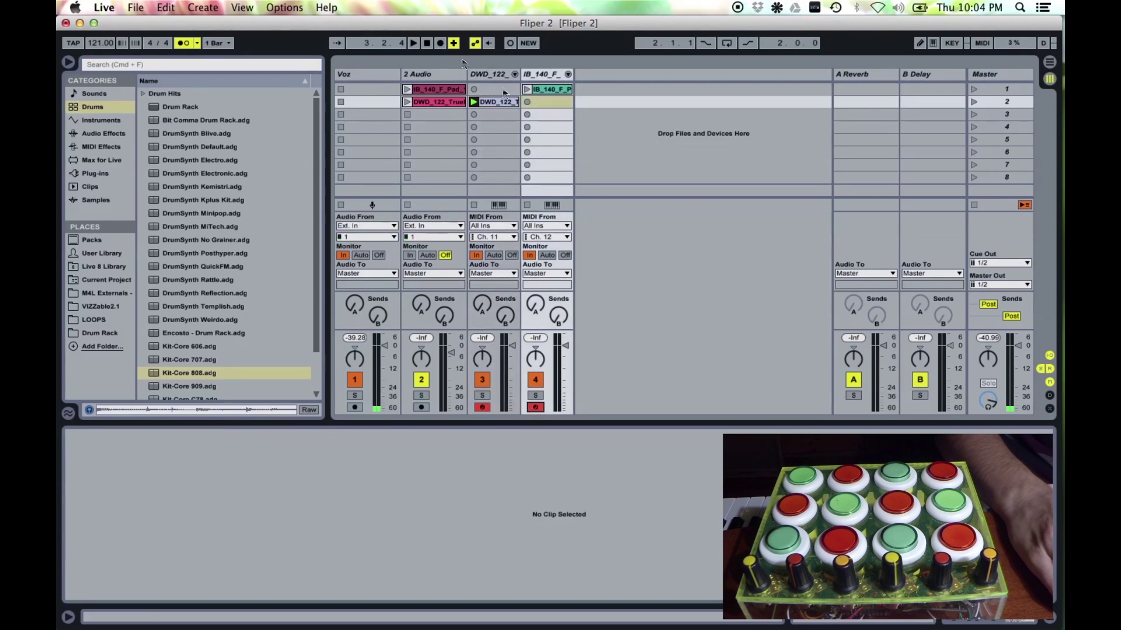
click(483, 408)
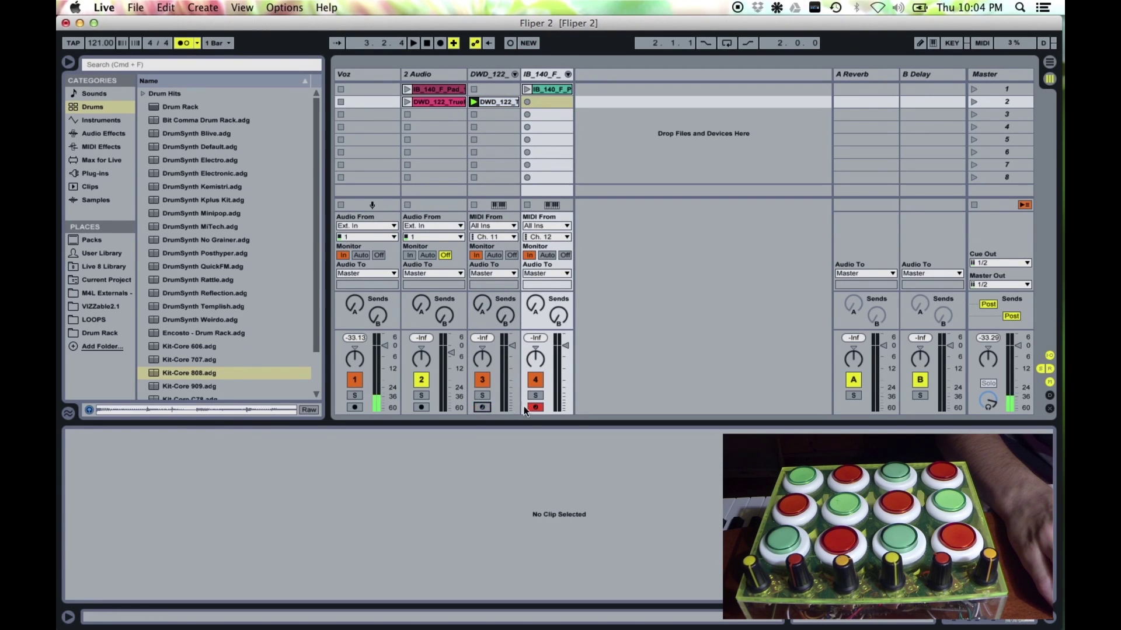
click(531, 407)
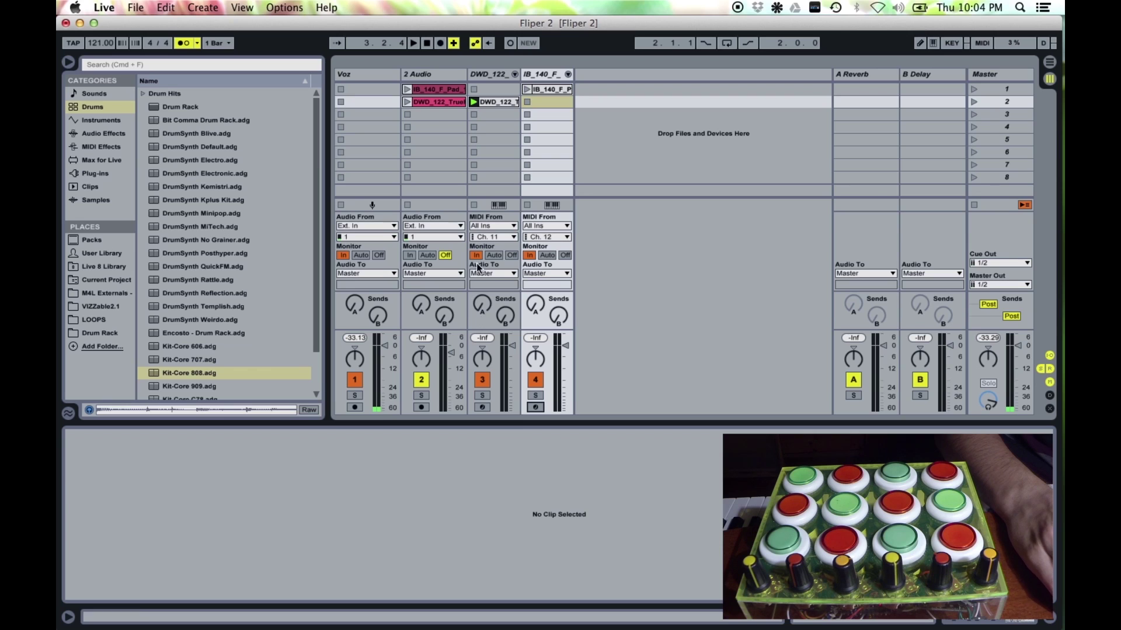
click(474, 101)
click(527, 90)
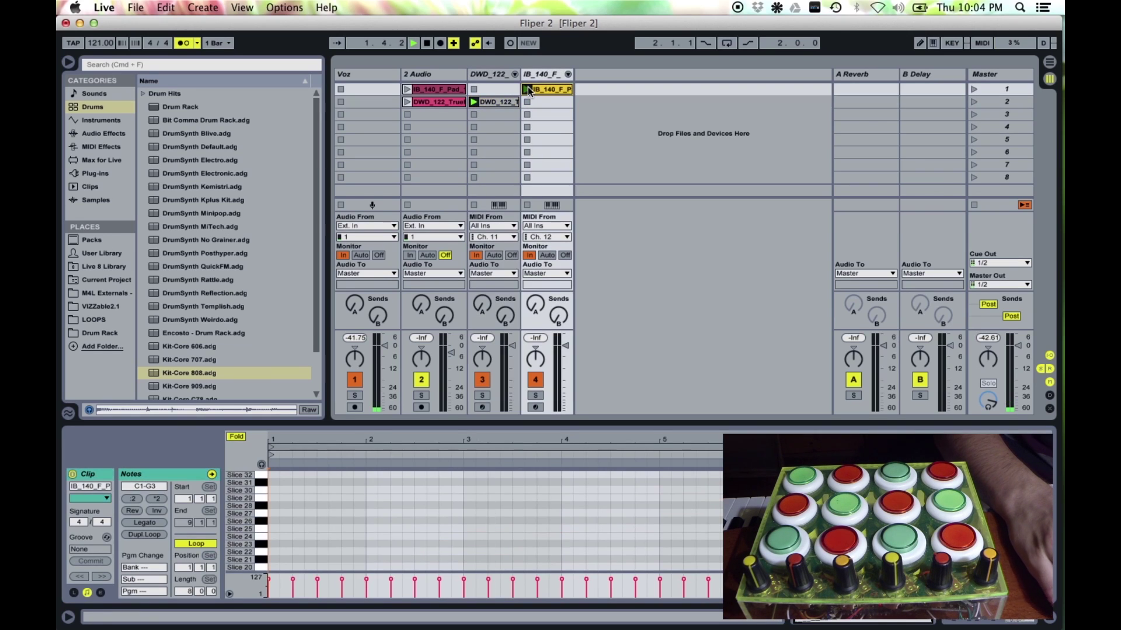
click(427, 43)
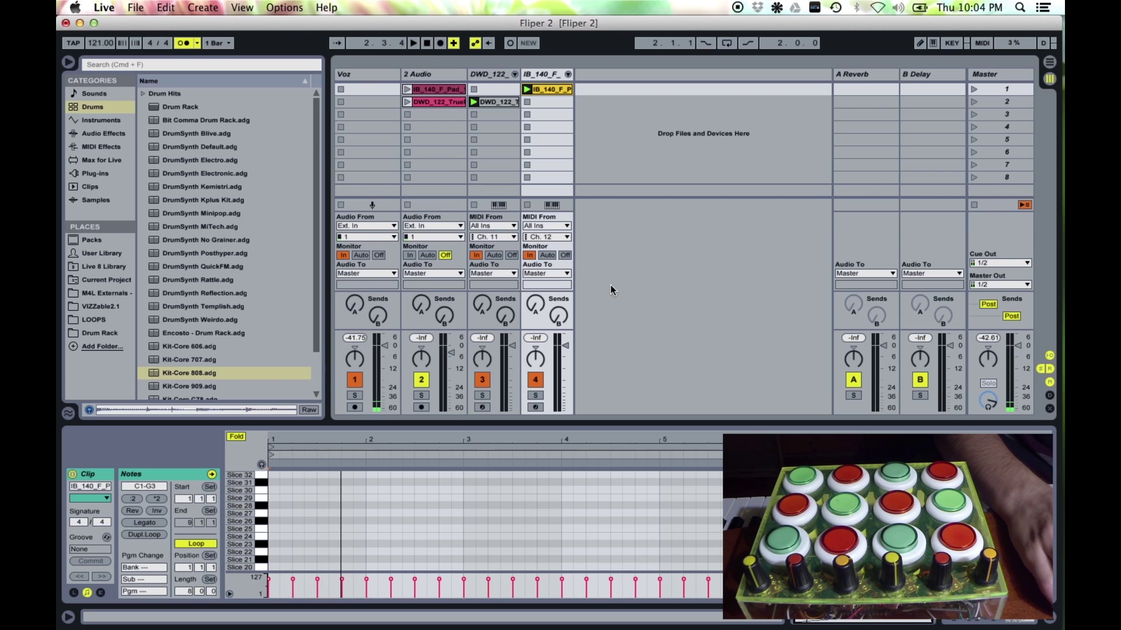
- Switch monitoring to Auto on both sliced tracks to audition the clips, and restore monitoring to In
click(496, 256)
click(544, 256)
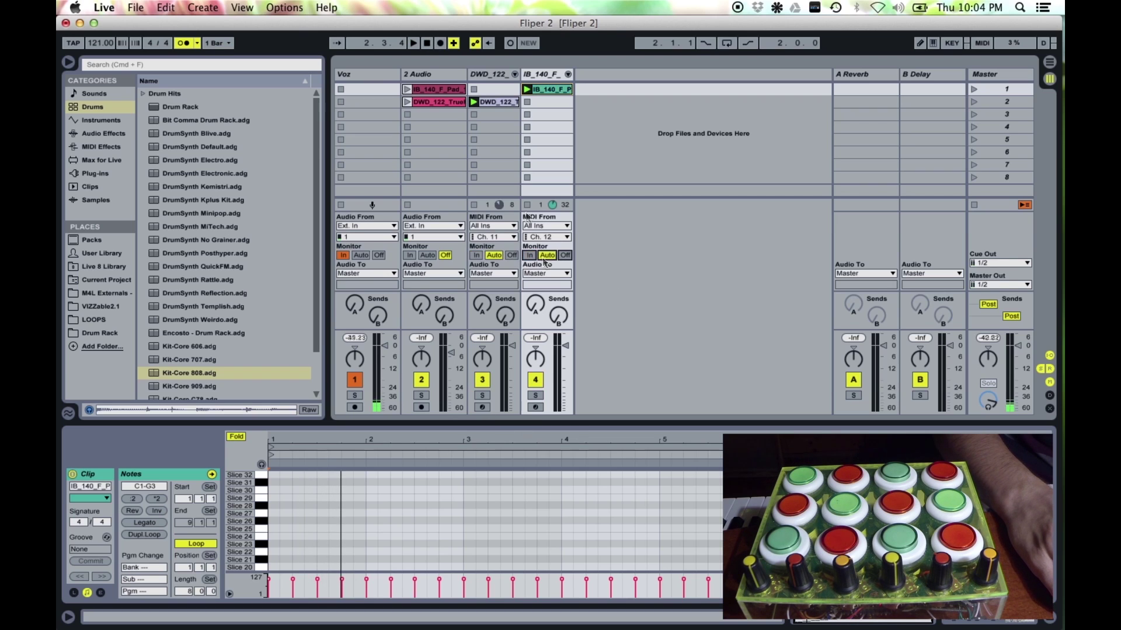
click(473, 103)
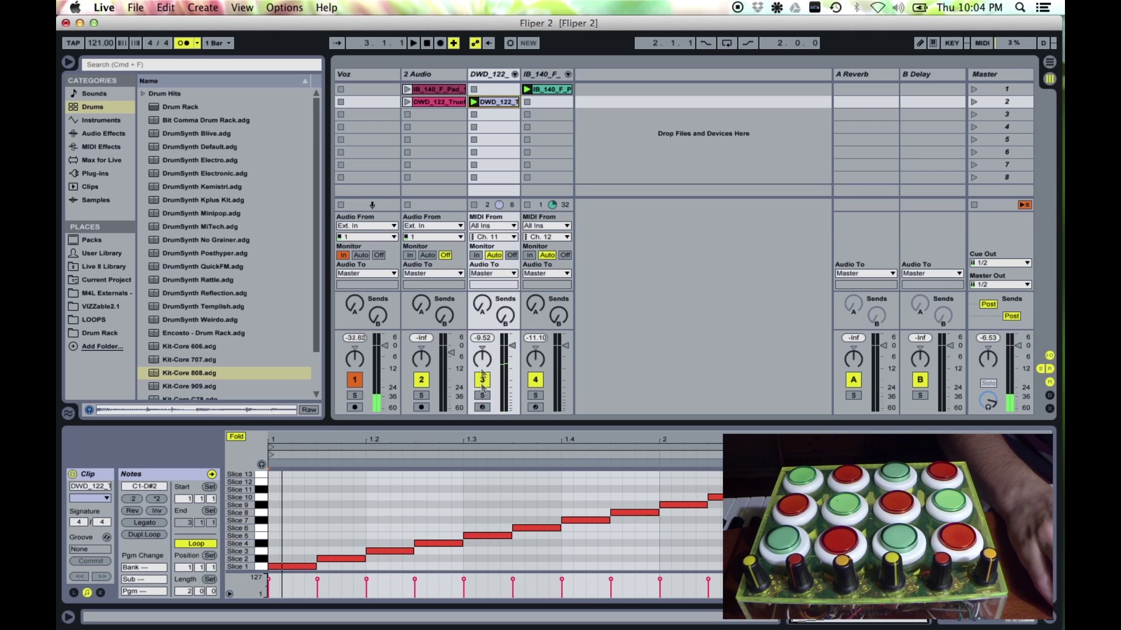
click(476, 255)
click(530, 256)
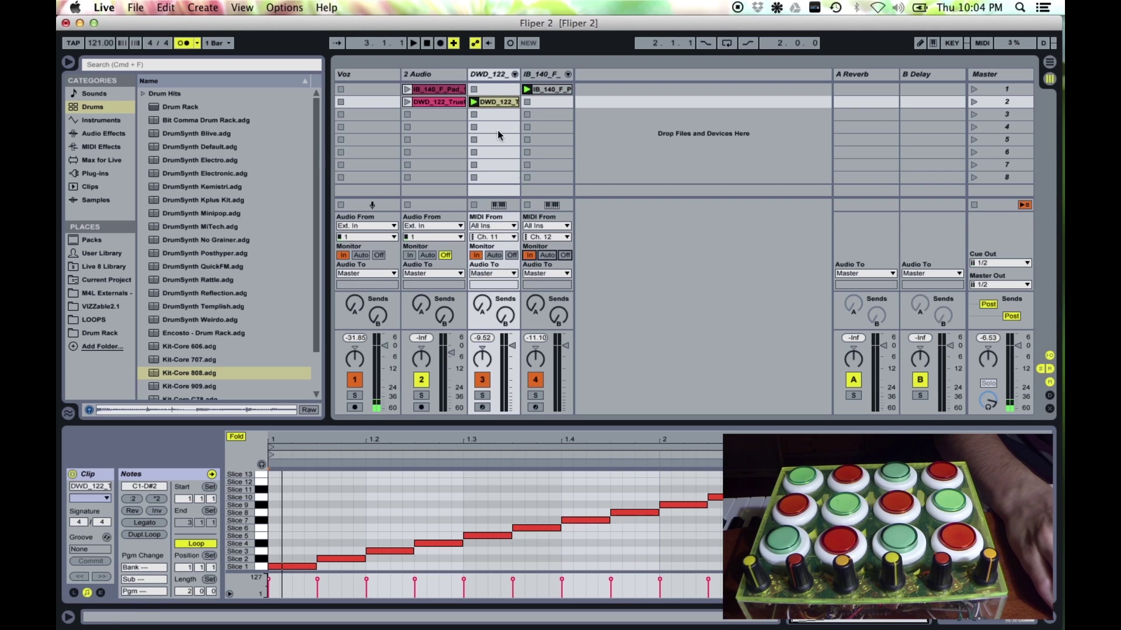
- Delete the sliced MIDI clips from the DWD_122 and IB_140 tracks and create an empty clip in each track's first slot
key(Delete)
click(556, 89)
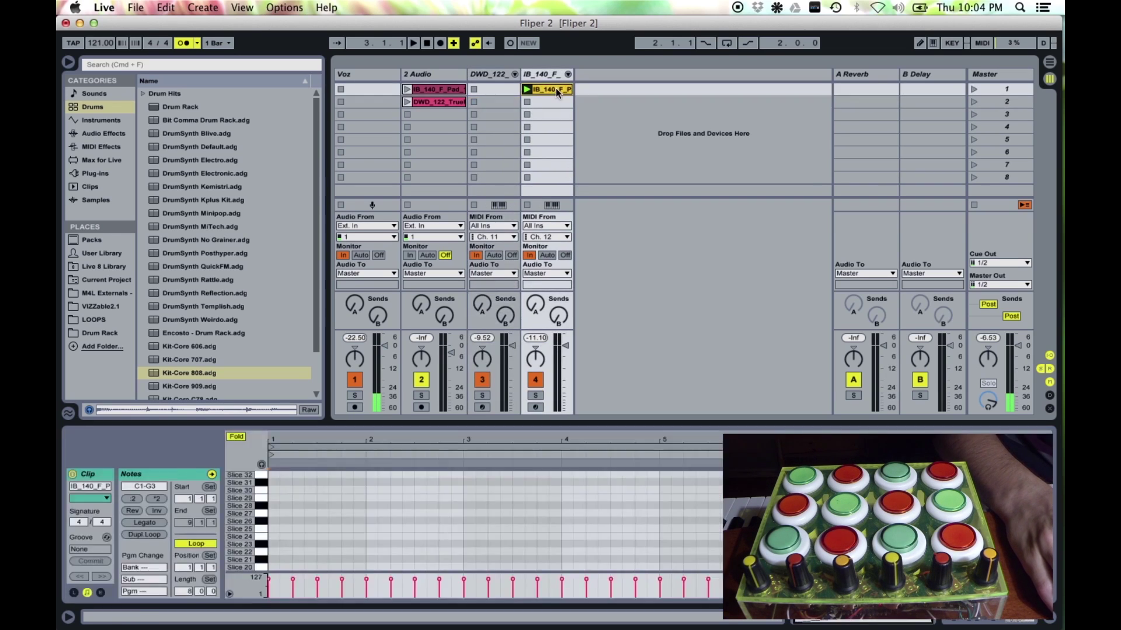
key(Delete)
double_click(496, 90)
double_click(552, 89)
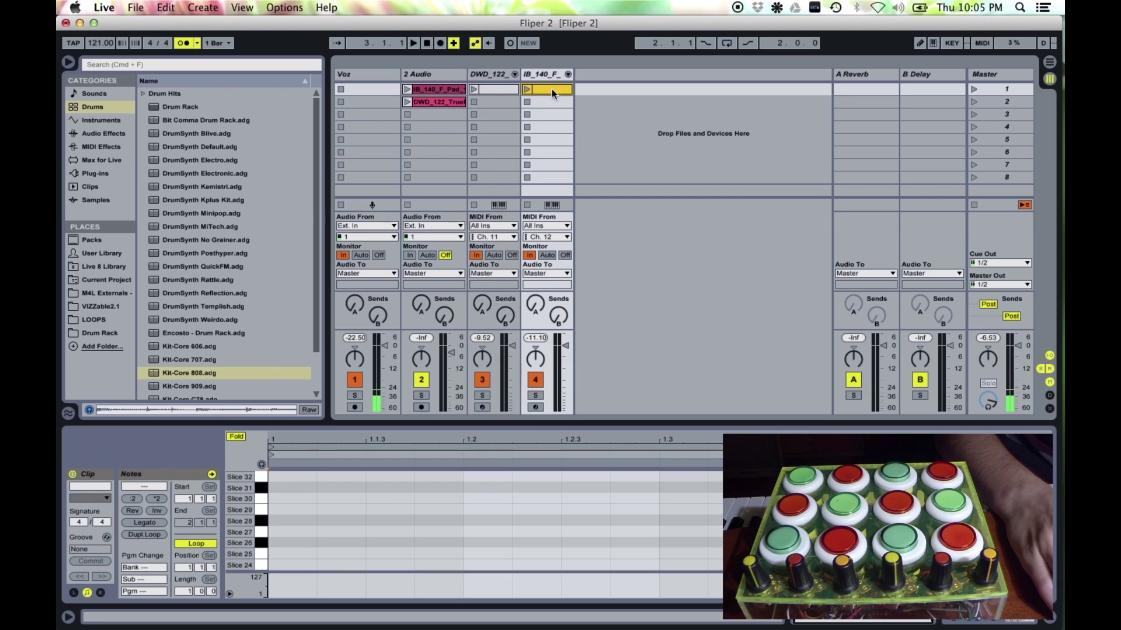
- Set the loop length of the empty clips on the DWD_122 and IB_140 tracks to 4 bars each
click(495, 92)
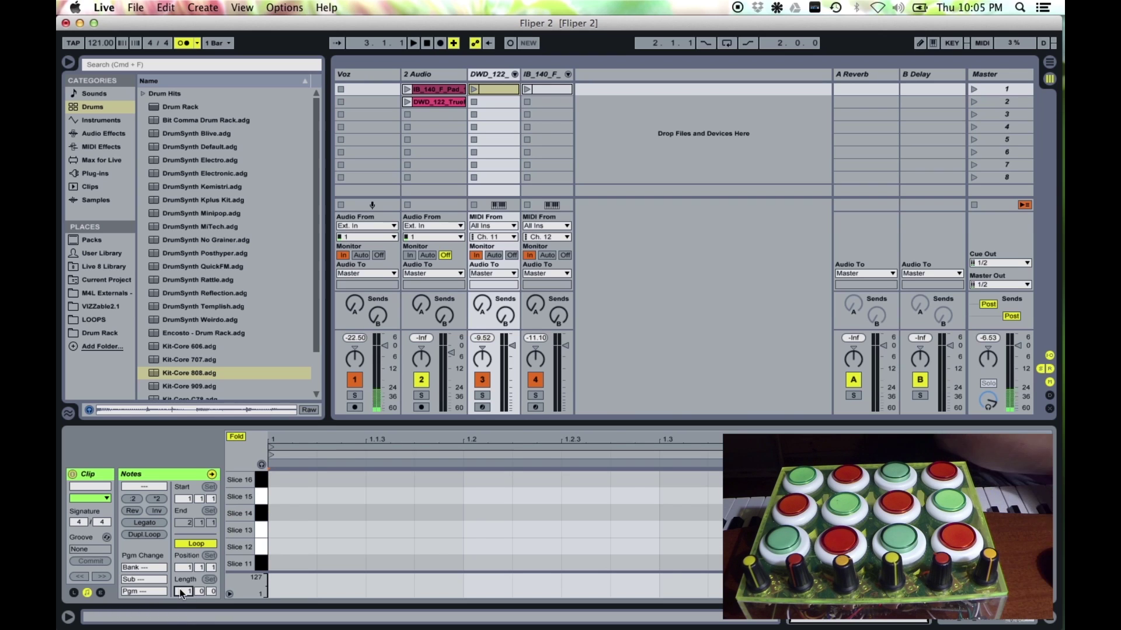
text(4)
key(Return)
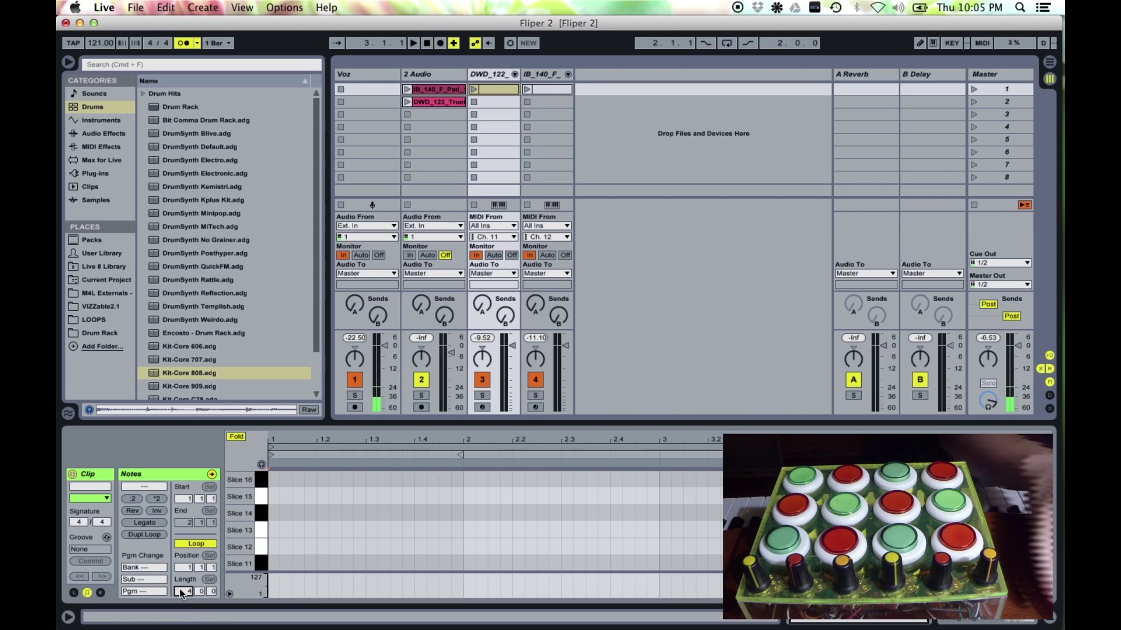
click(546, 92)
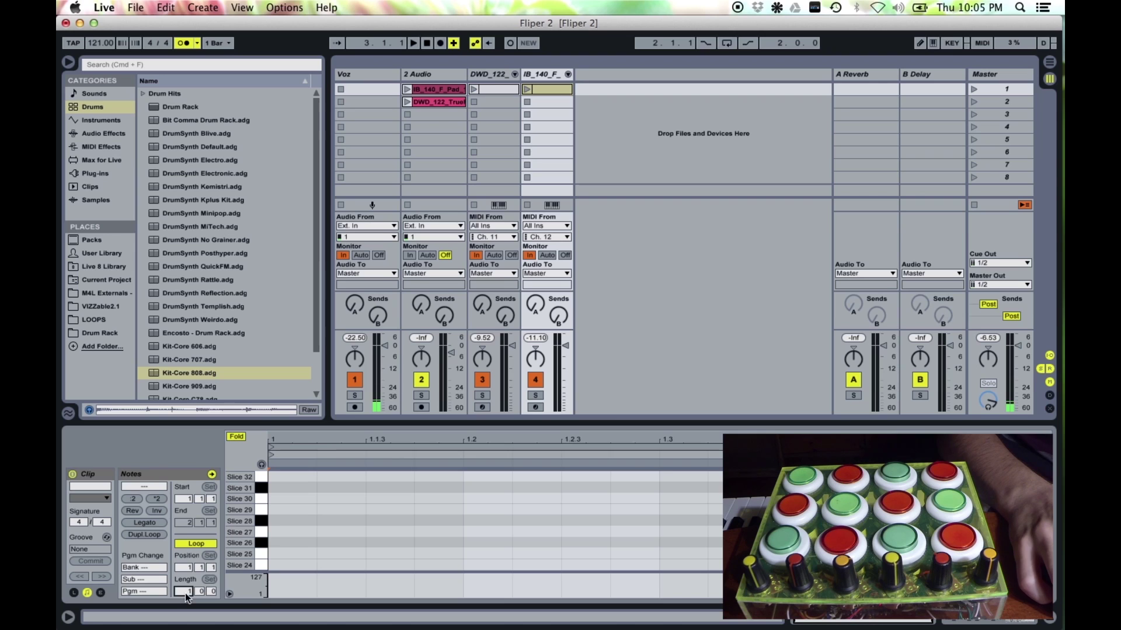
text(4)
key(Return)
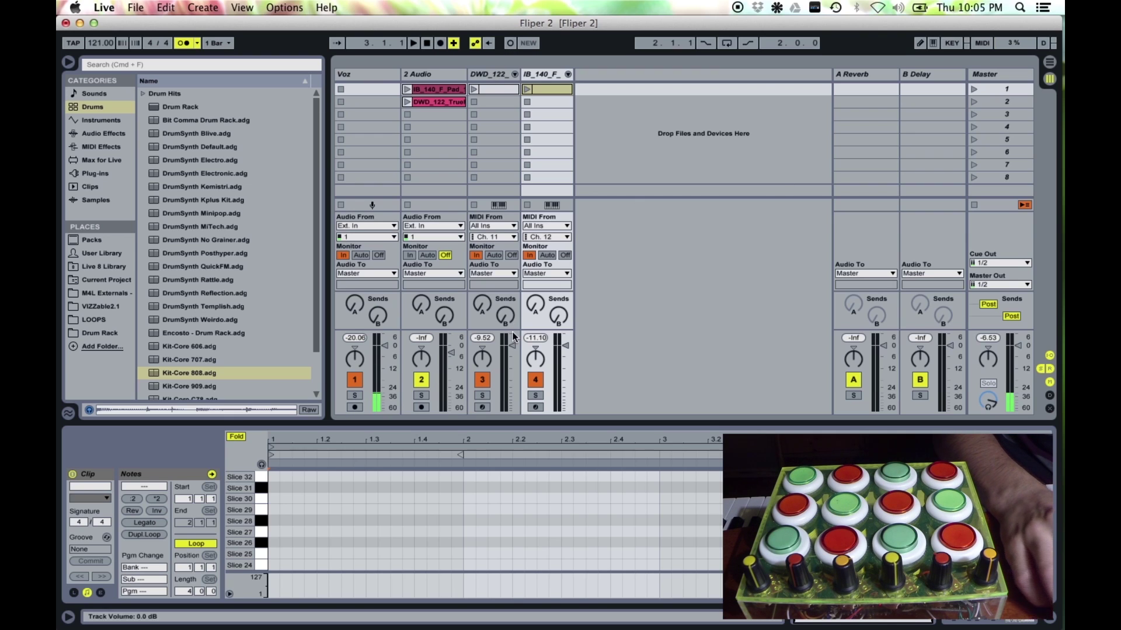
click(863, 73)
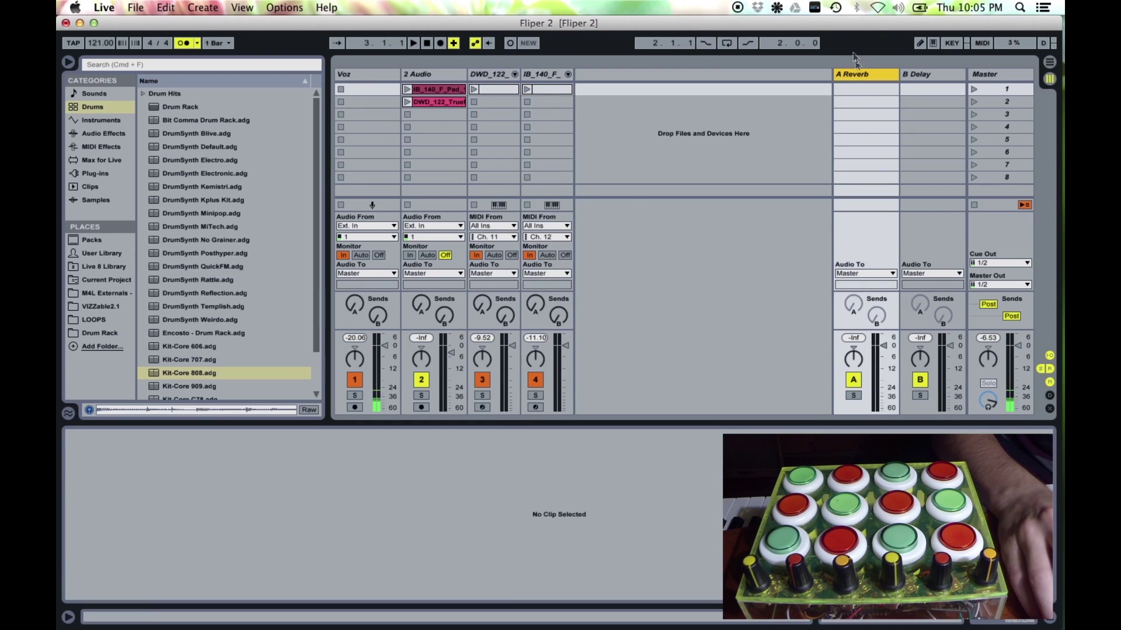
click(922, 74)
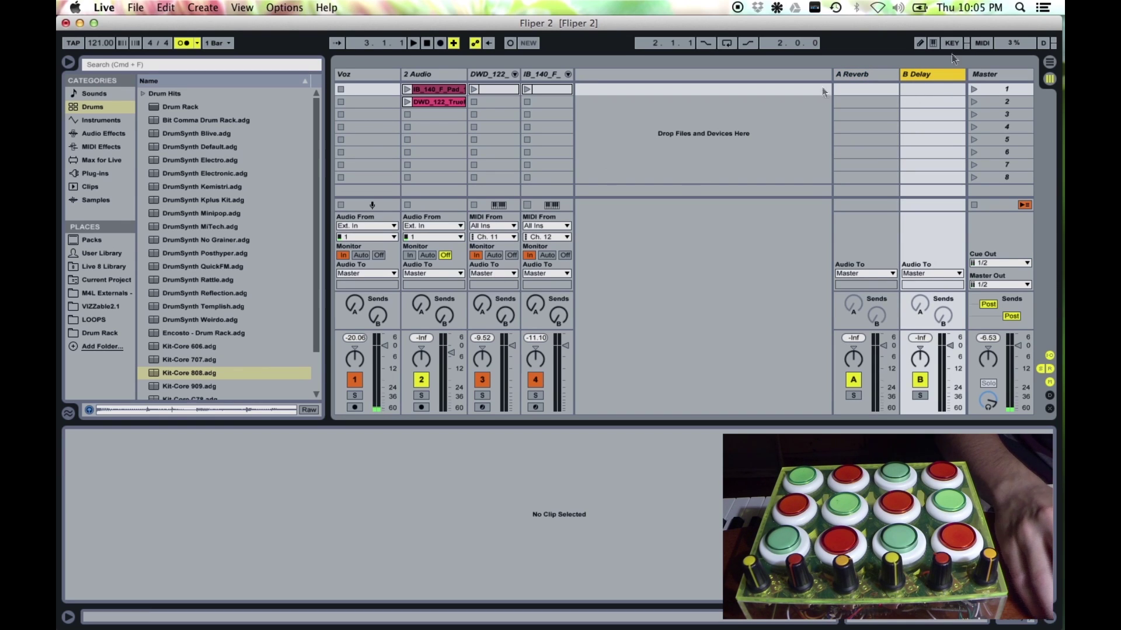
click(982, 44)
click(983, 44)
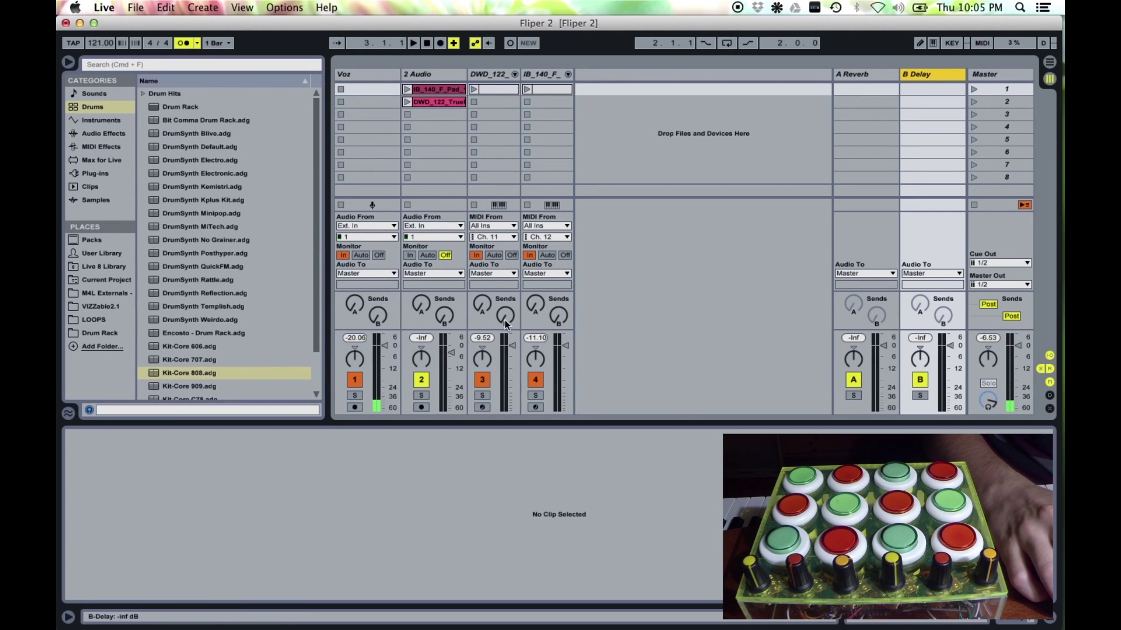
click(480, 299)
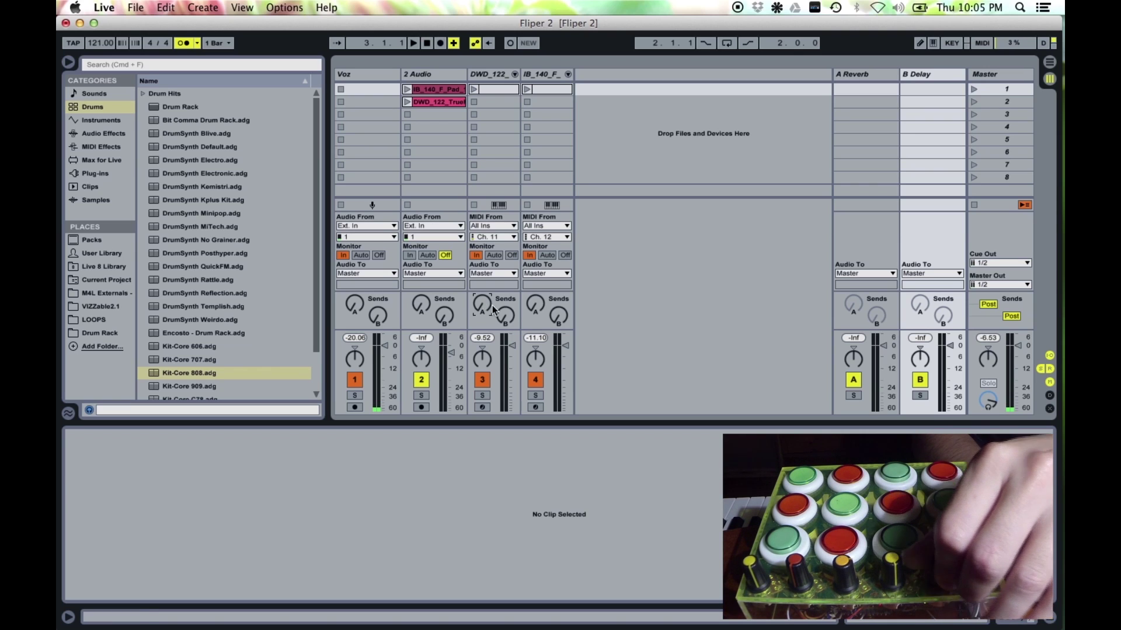
- MIDI-map the Reverb and Delay sends on channel 11: CC 21 and CC 22 for DWD_122, CC 23 and CC 24 for IB_140
click(983, 43)
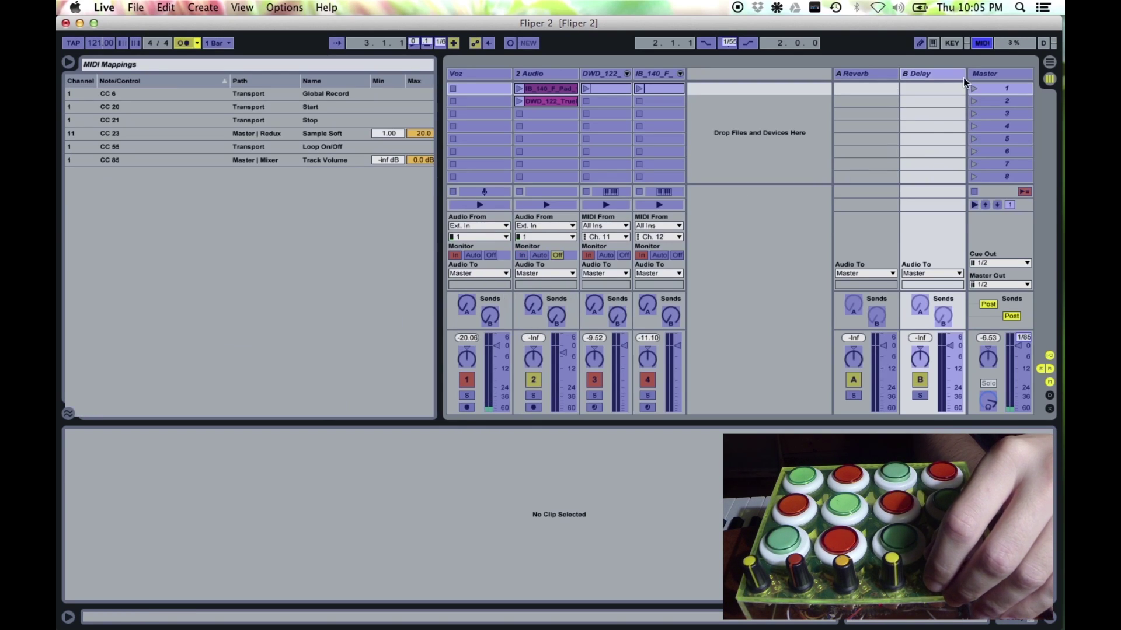
click(593, 304)
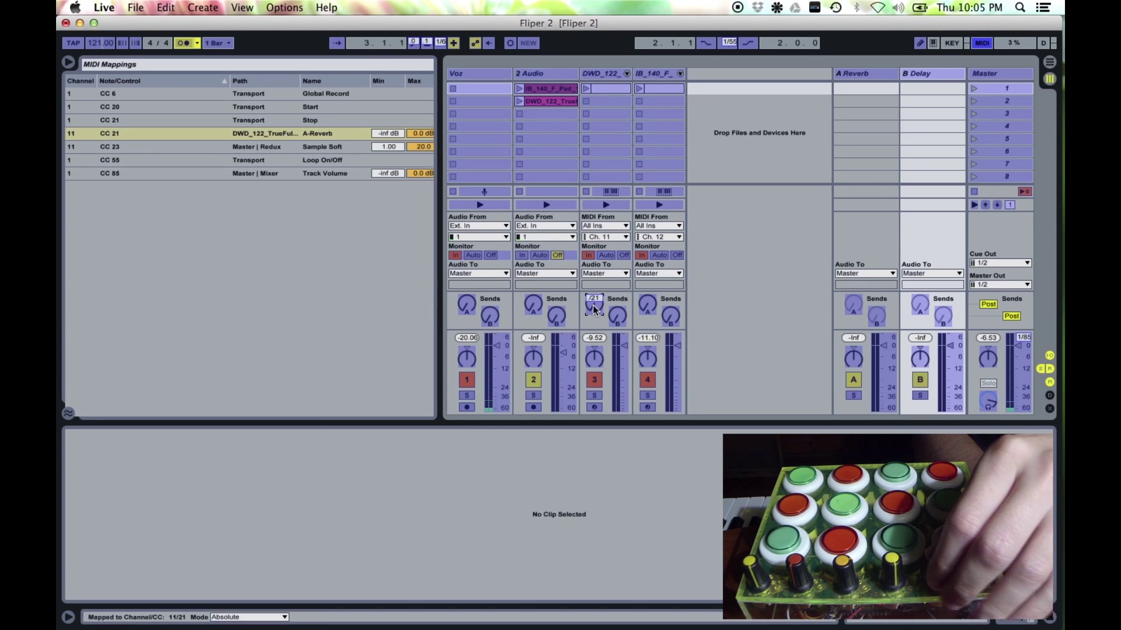
click(619, 317)
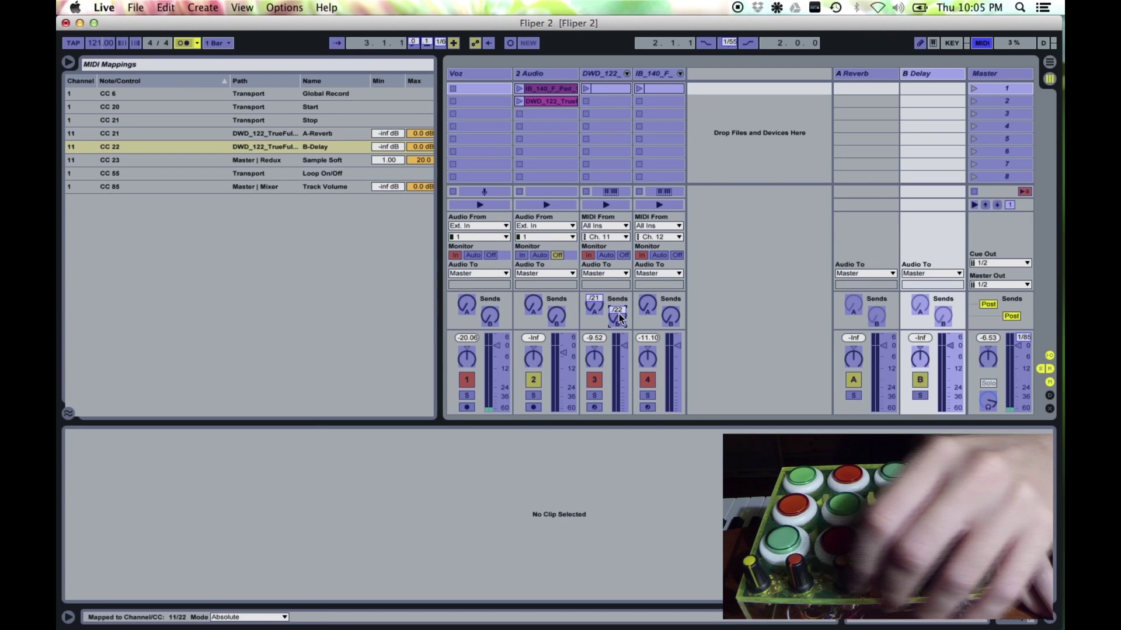
click(647, 304)
click(671, 318)
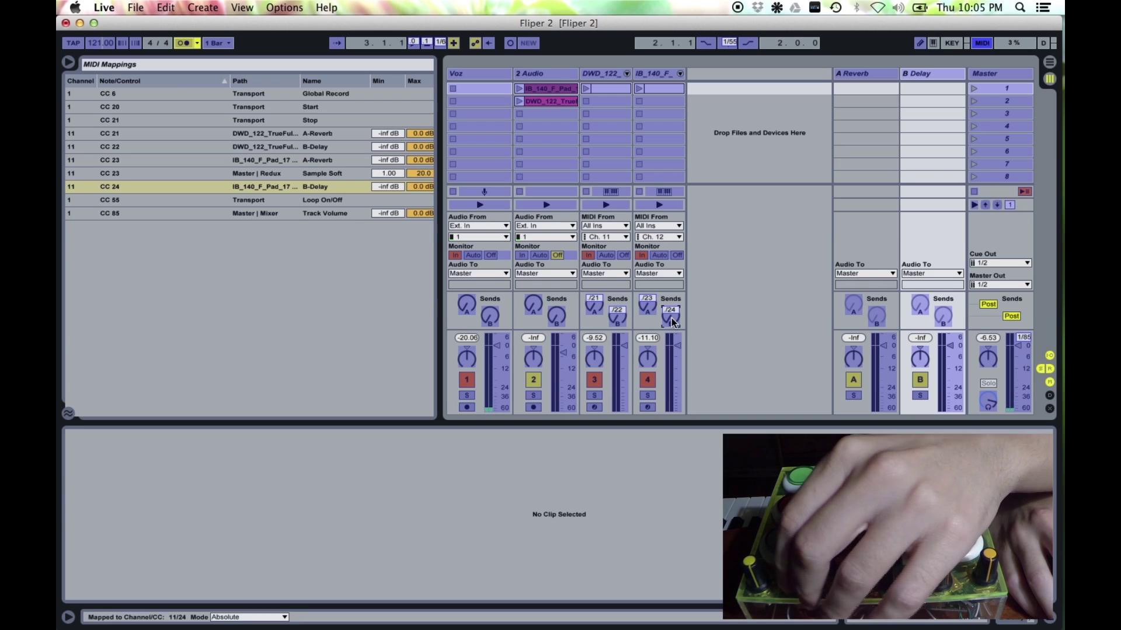
click(983, 43)
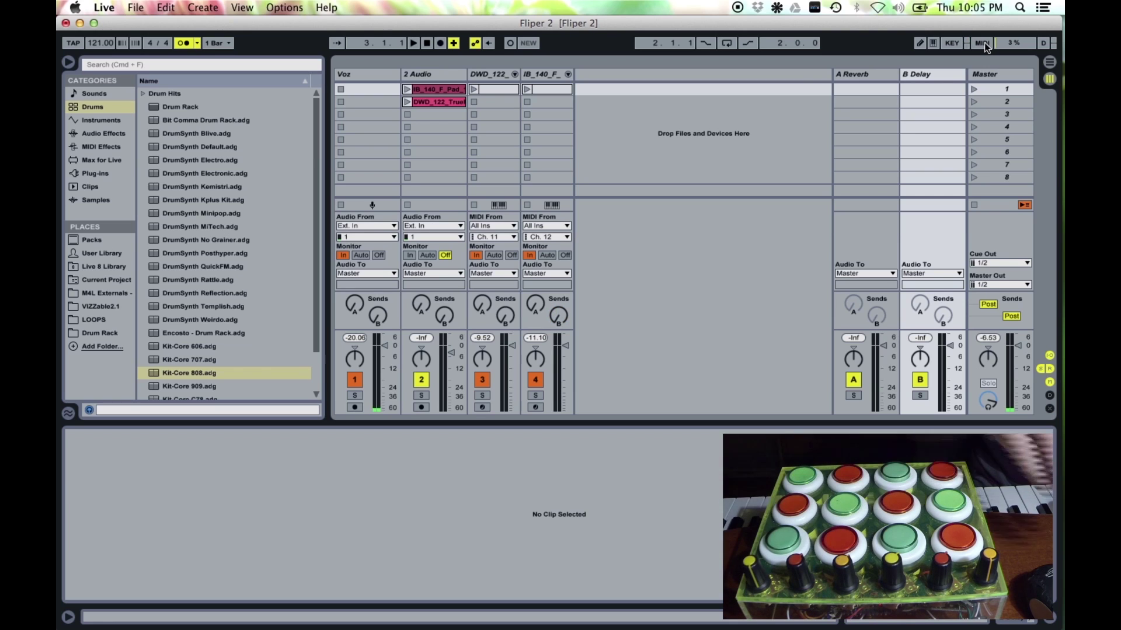
- Map the Downsample control of the Redux effect on the Master track to channel 11, CC 25
click(1002, 76)
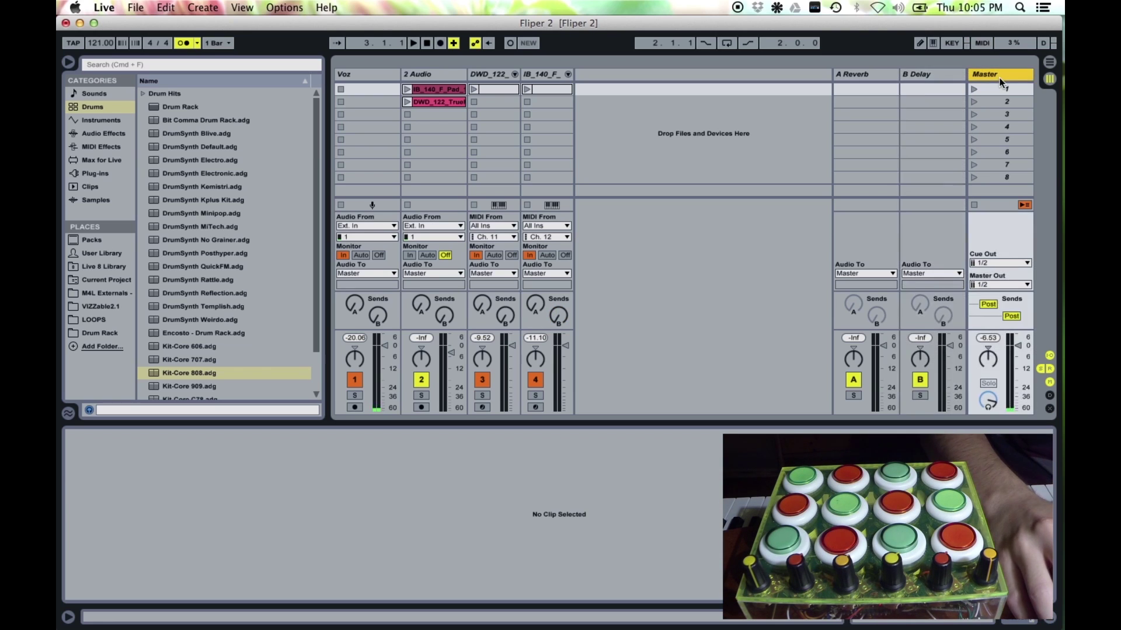
click(1034, 620)
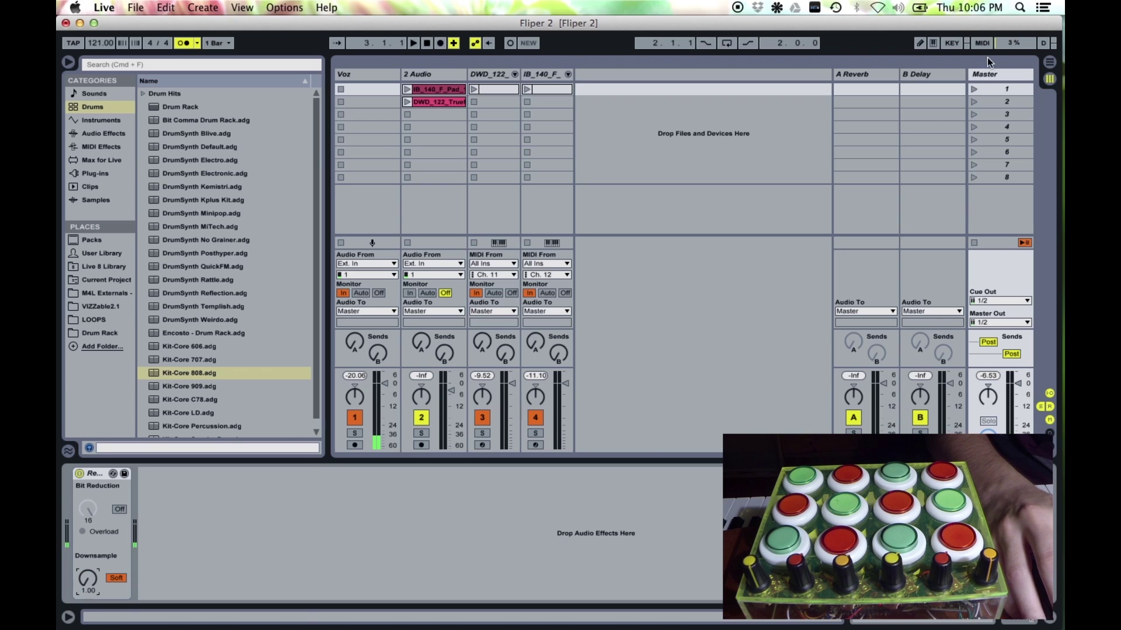
click(981, 43)
click(94, 580)
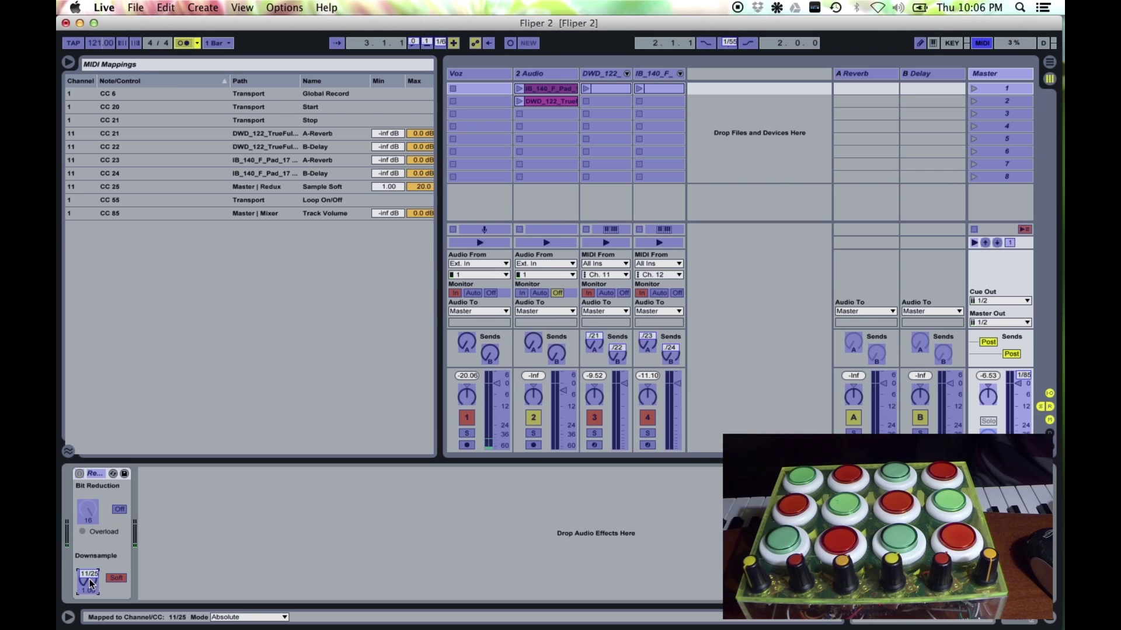
click(979, 44)
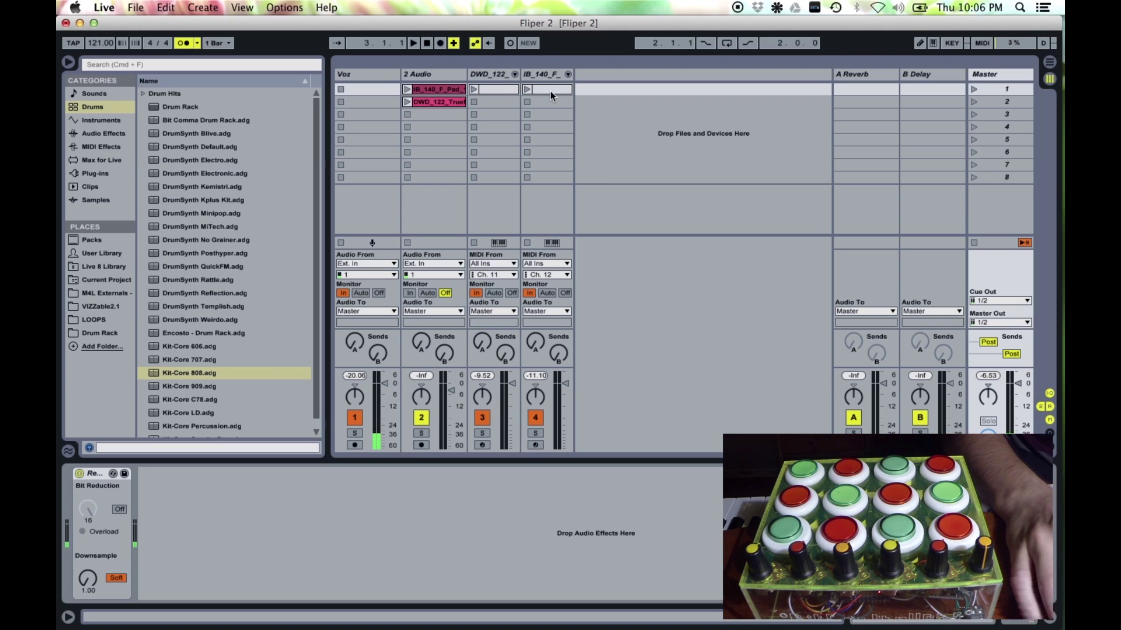
- Check which record quantization option is active
click(166, 9)
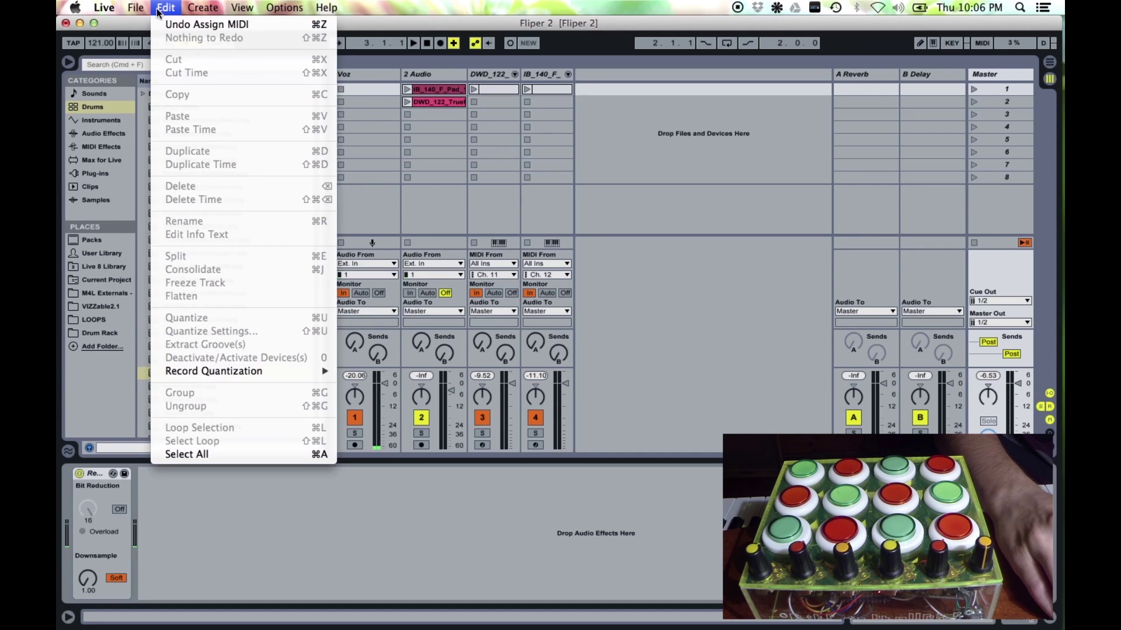
mouse_move(273, 368)
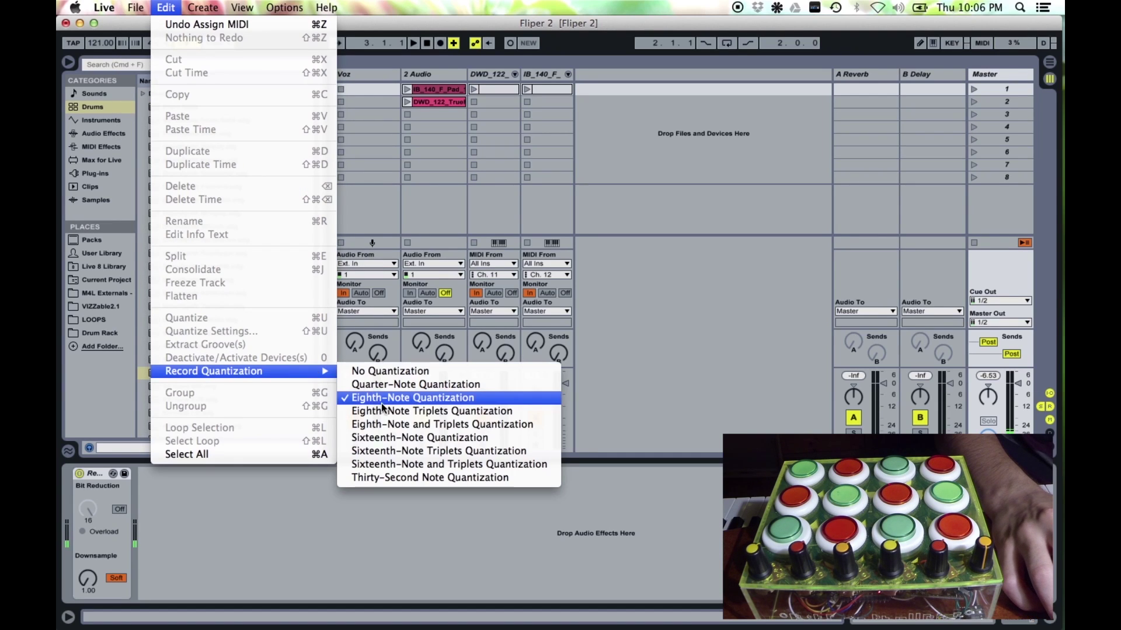
click(683, 338)
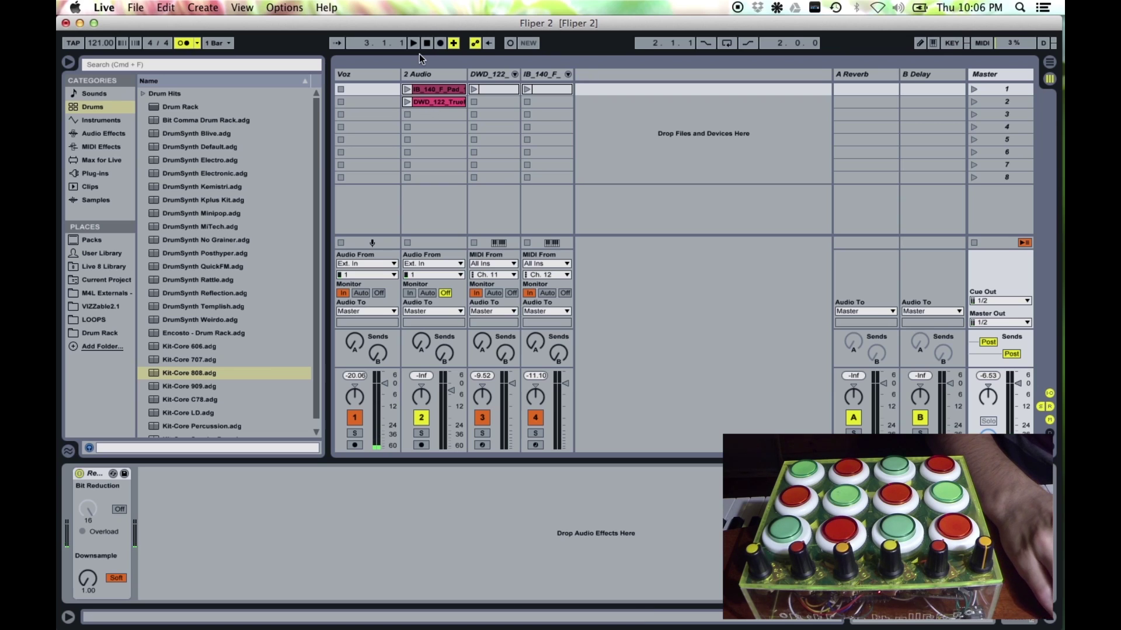
- Start playback, arm both sliced tracks, and record a controller performance into their empty clips
key(space)
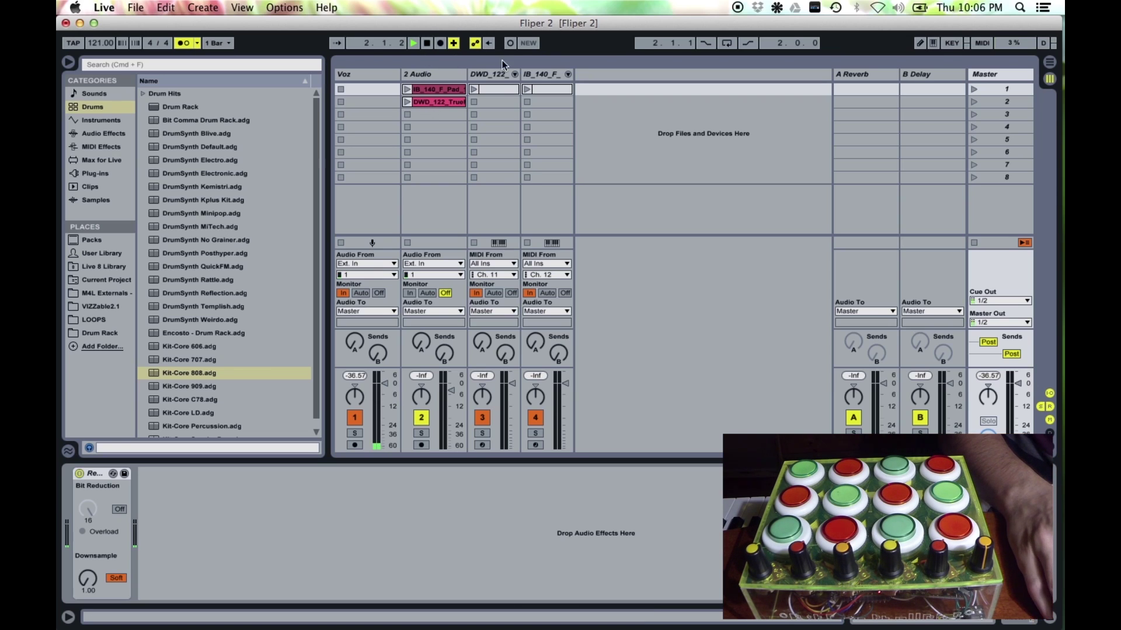
click(482, 445)
click(535, 445)
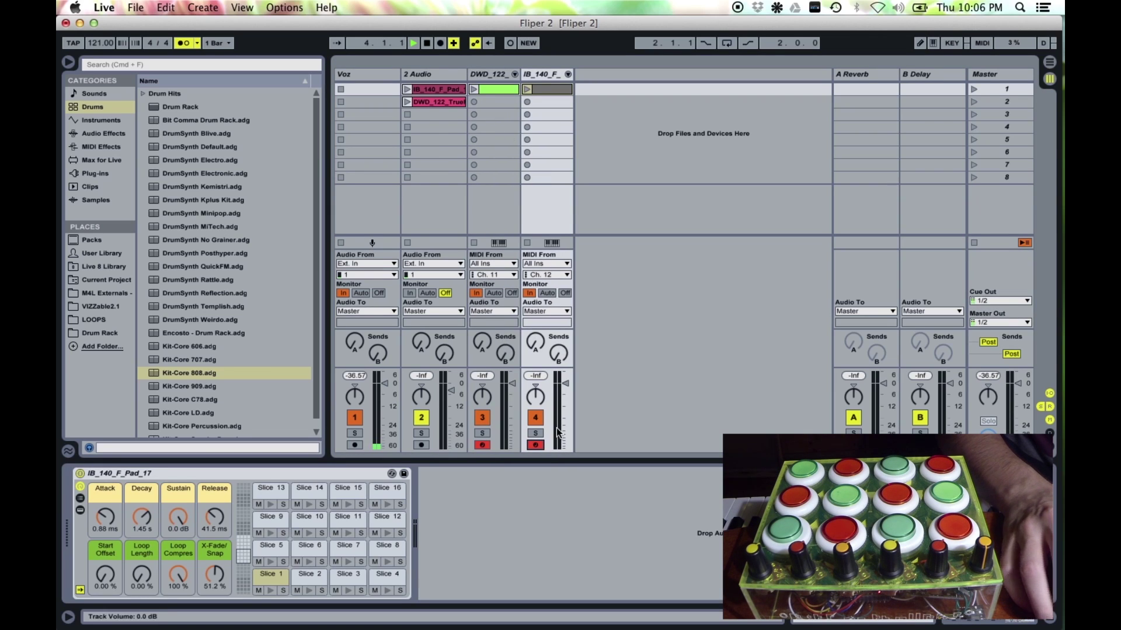
click(510, 44)
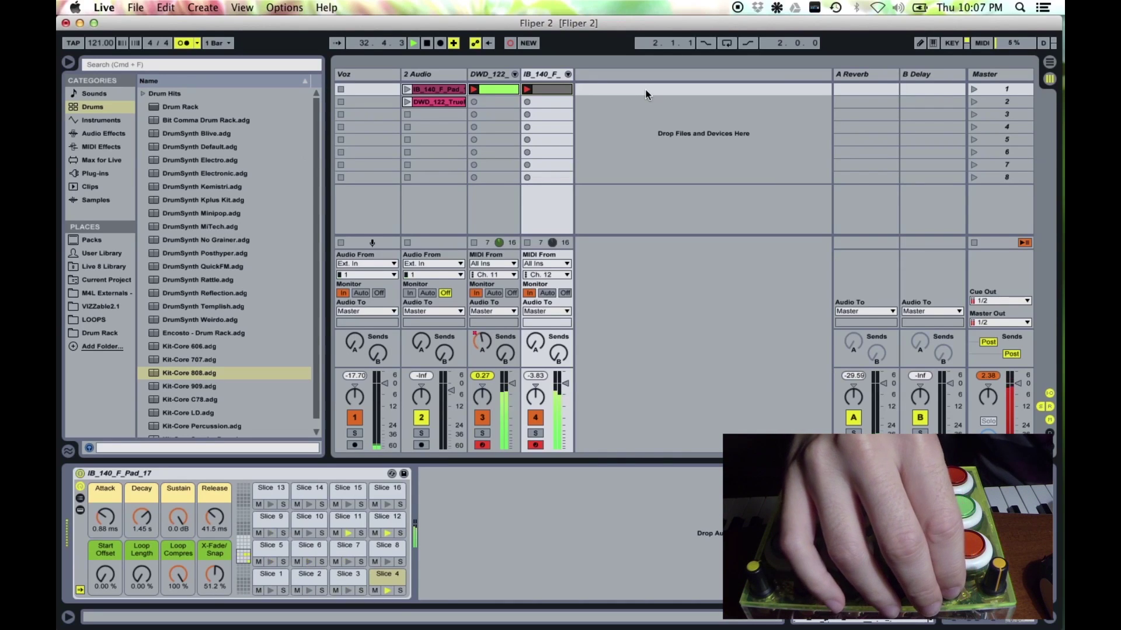
click(509, 44)
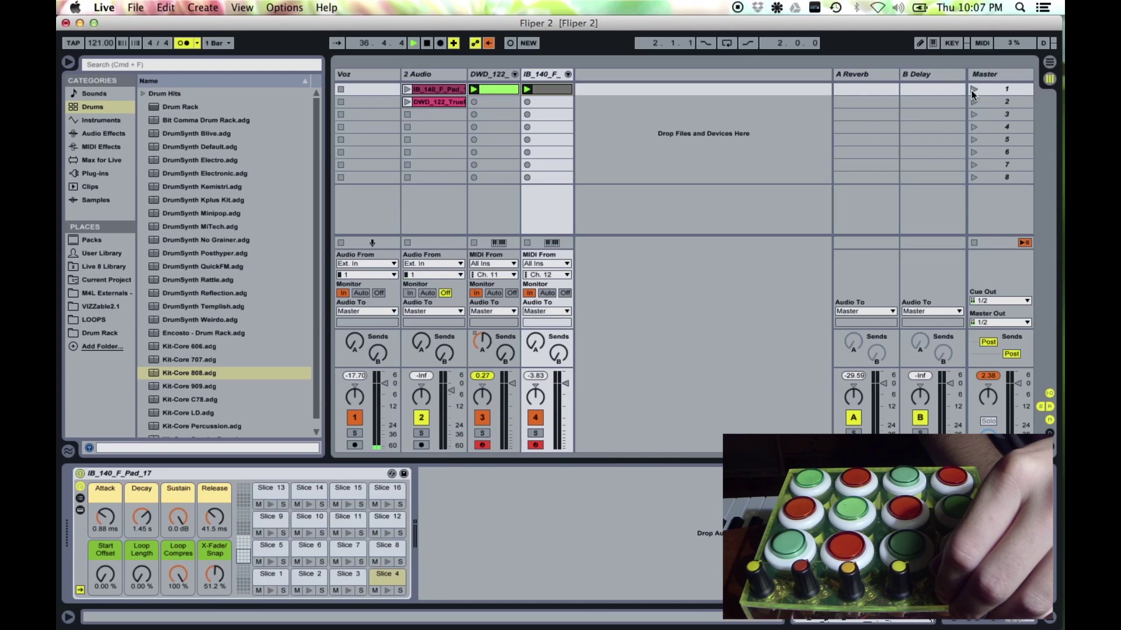
- Relaunch the recorded DWD_122 and IB_140 clips and overdub another pass with Reverb and Delay send movements
click(475, 91)
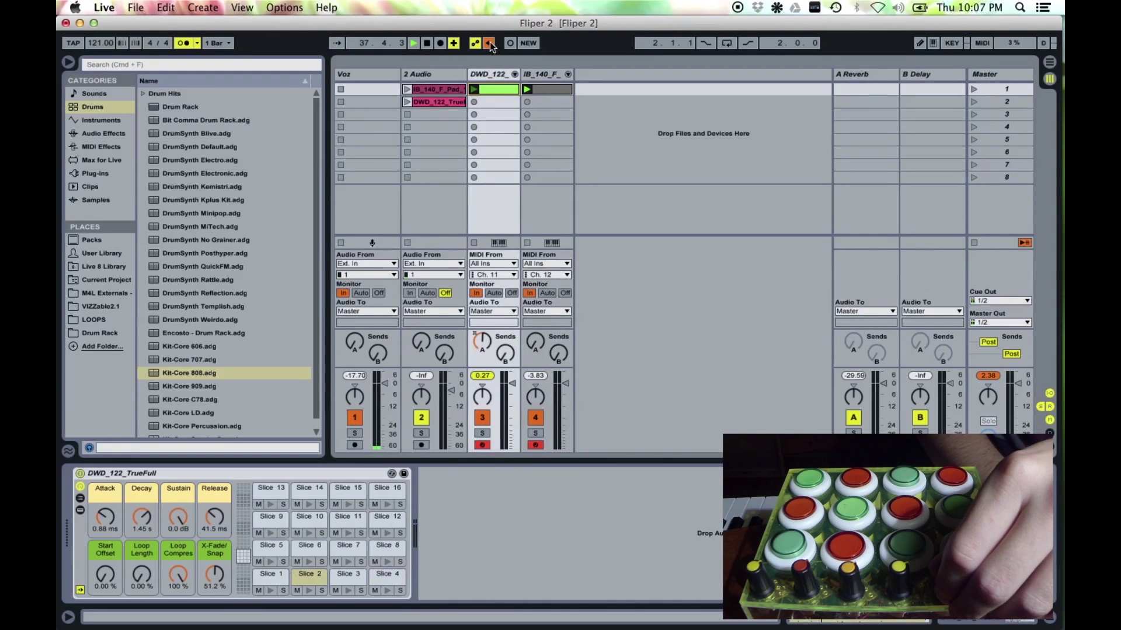
click(527, 90)
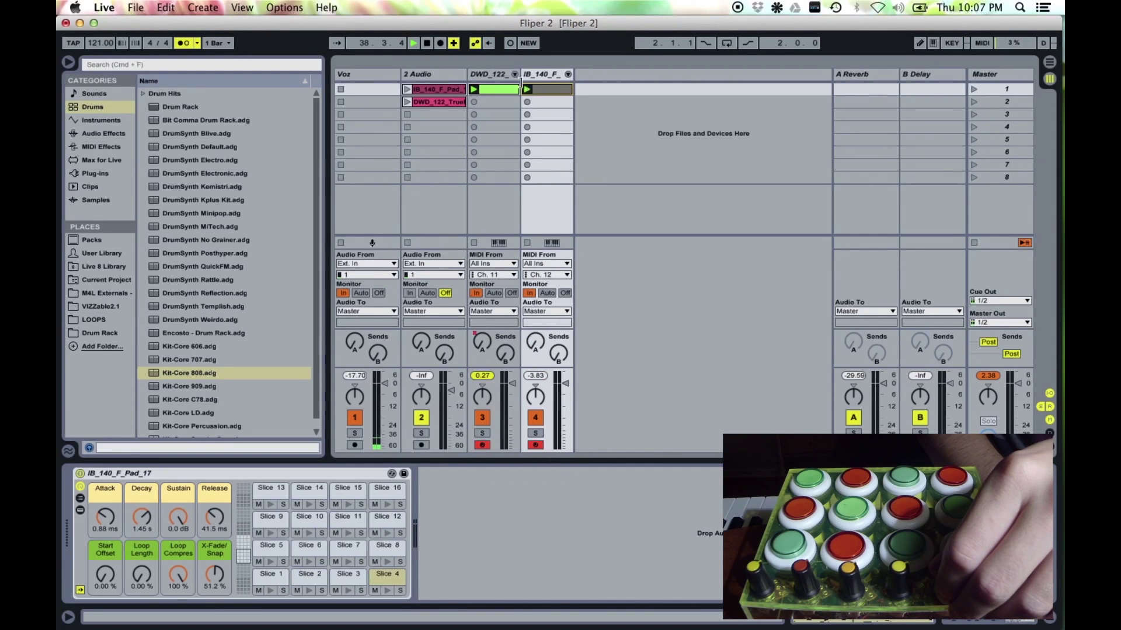
click(509, 44)
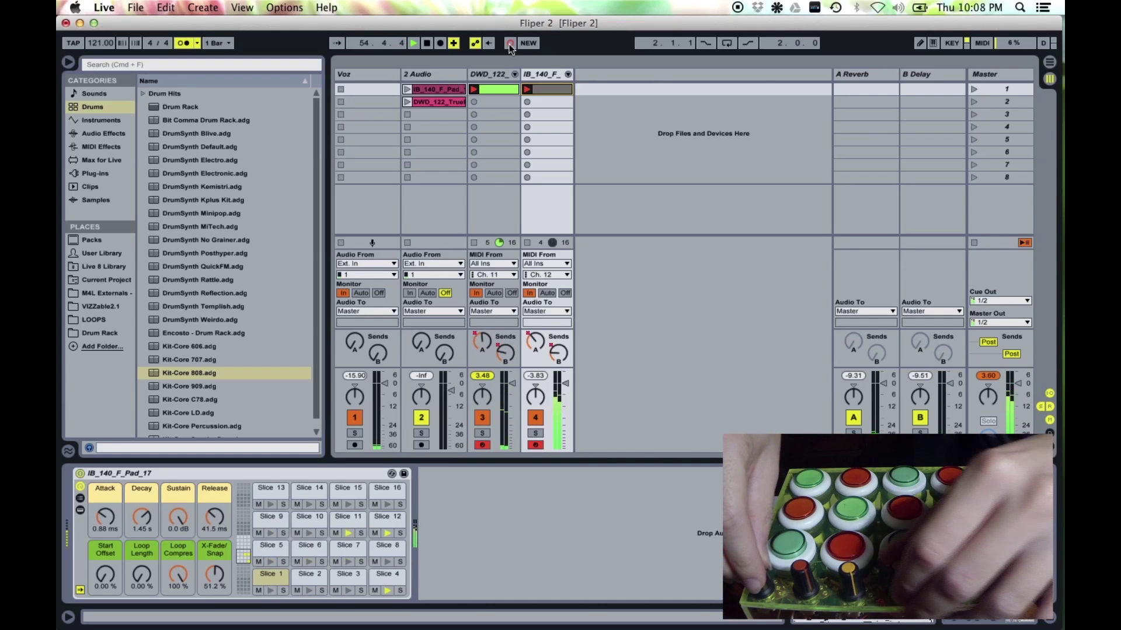
click(510, 43)
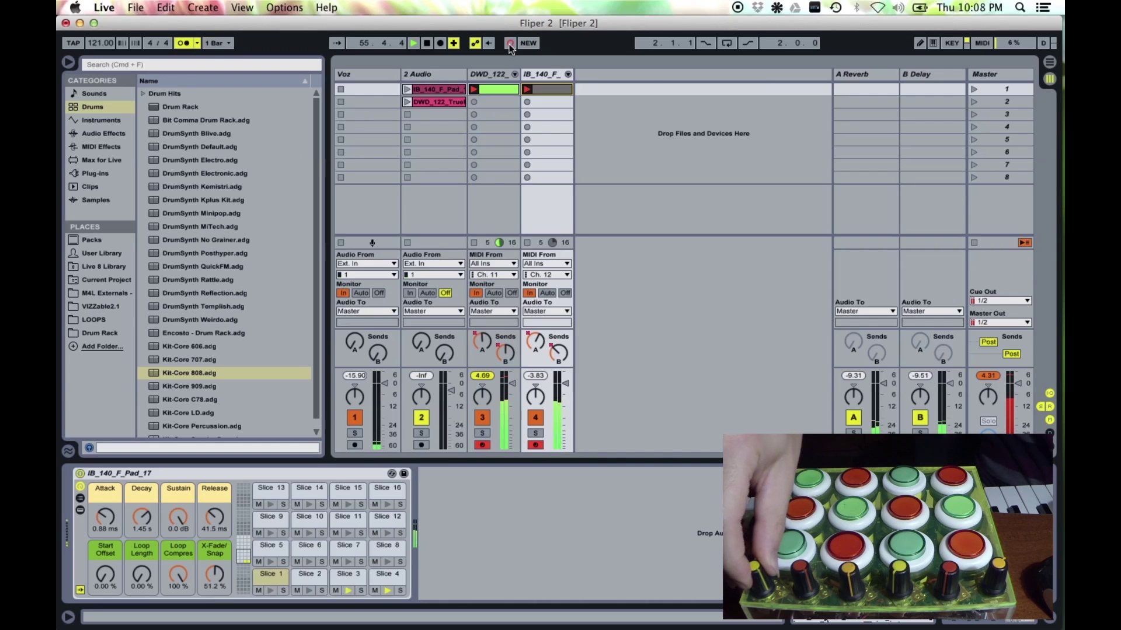